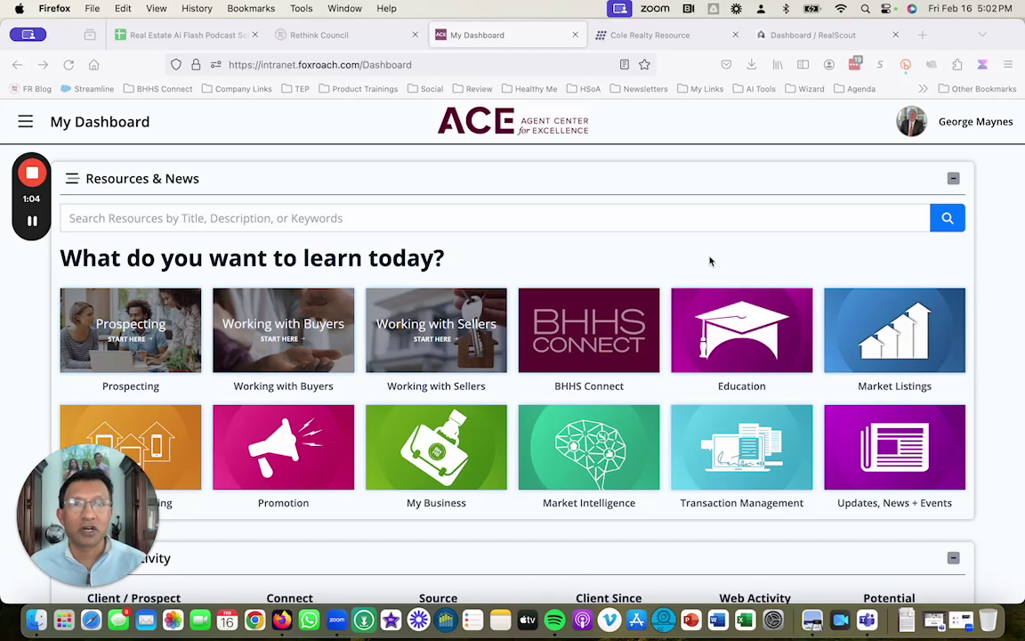
Step: Search the ACE resources for 'col', then go back to the Cole Realty Resource Prospect IQ page
click(673, 39)
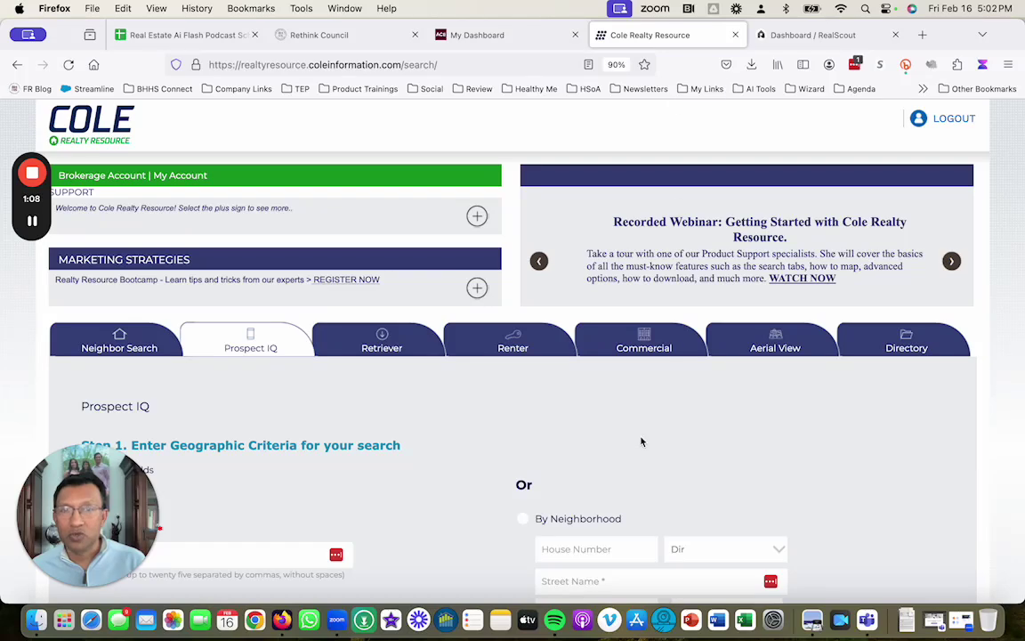
scroll(838, 471, down, 1)
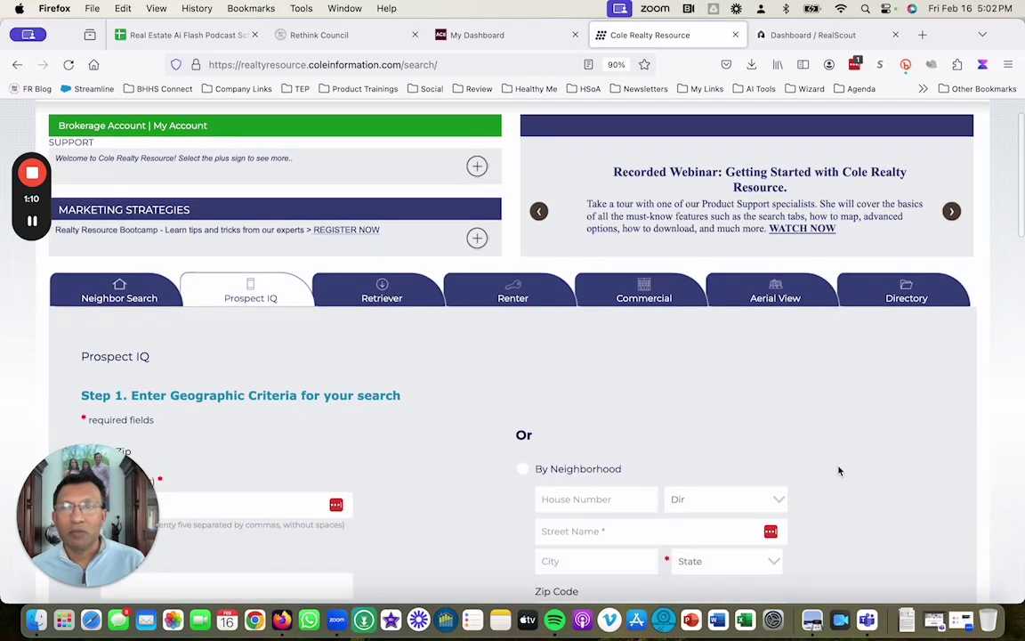
click(502, 36)
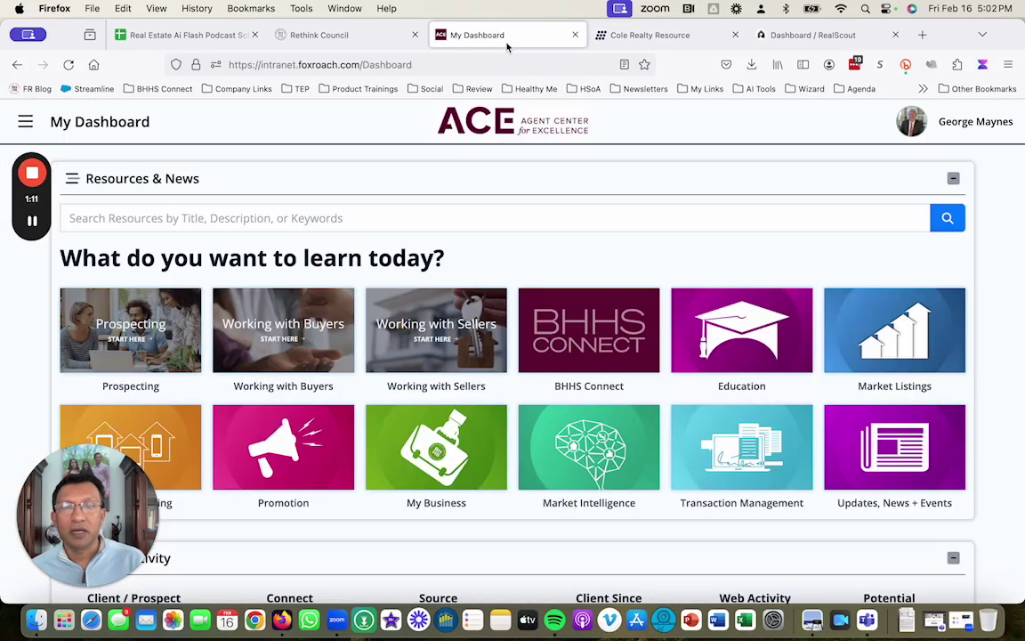
click(134, 218)
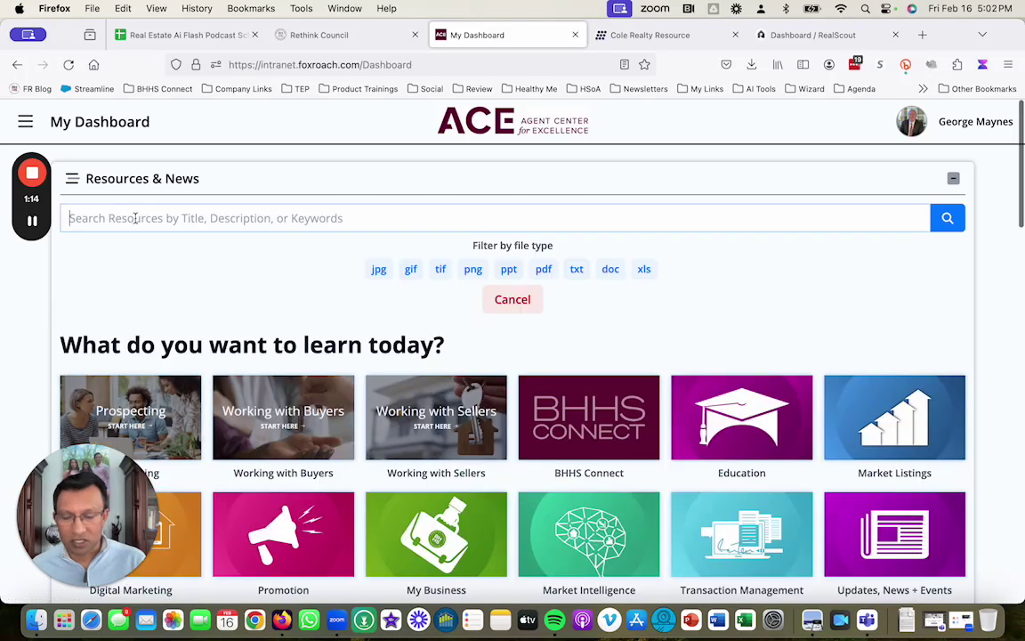
text(cole)
key(Return)
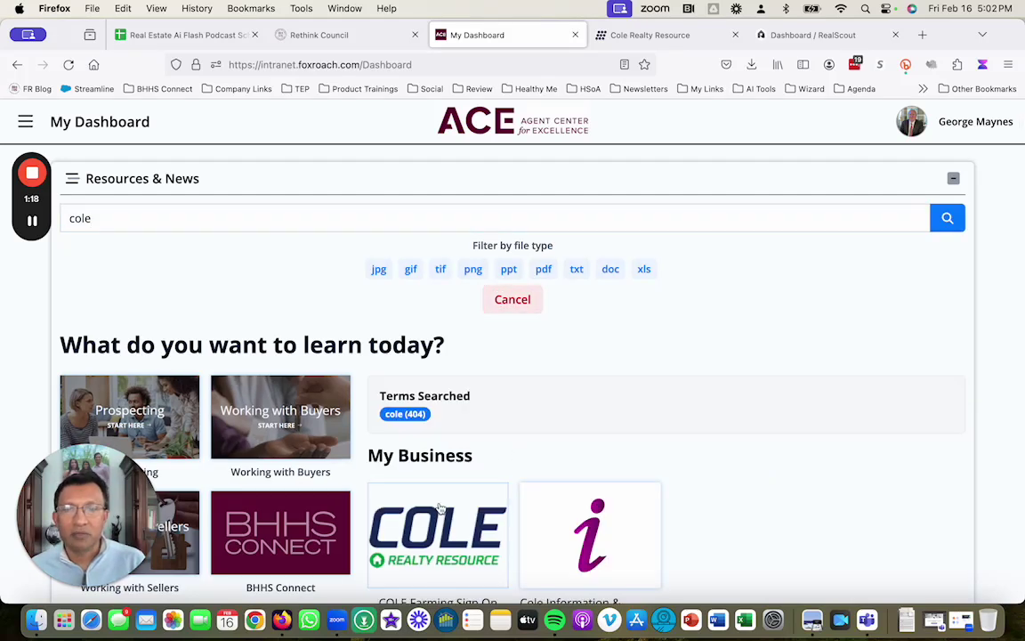
click(654, 35)
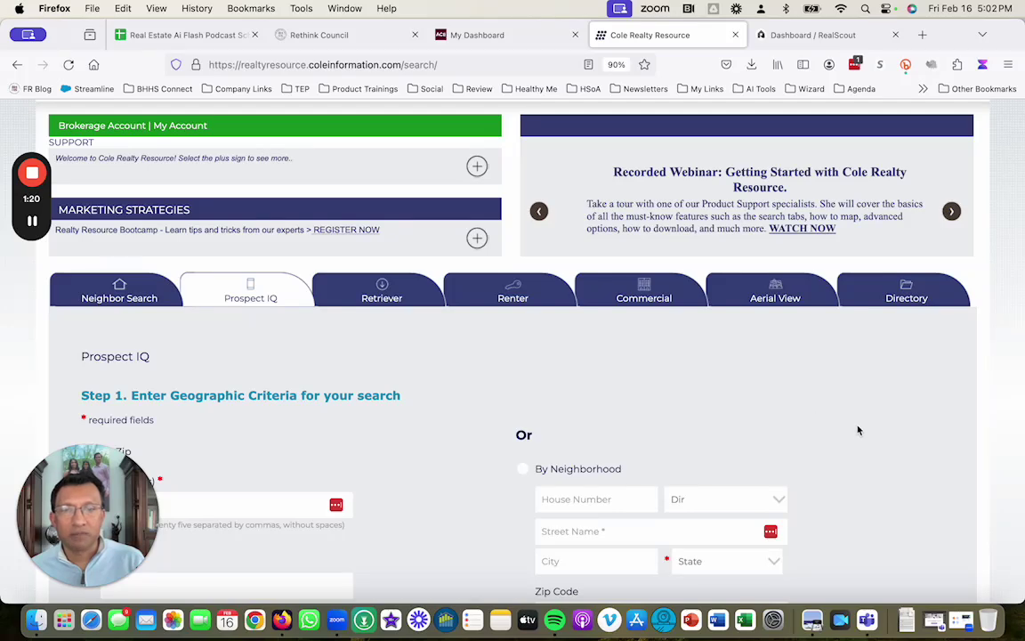
scroll(858, 431, down, 3)
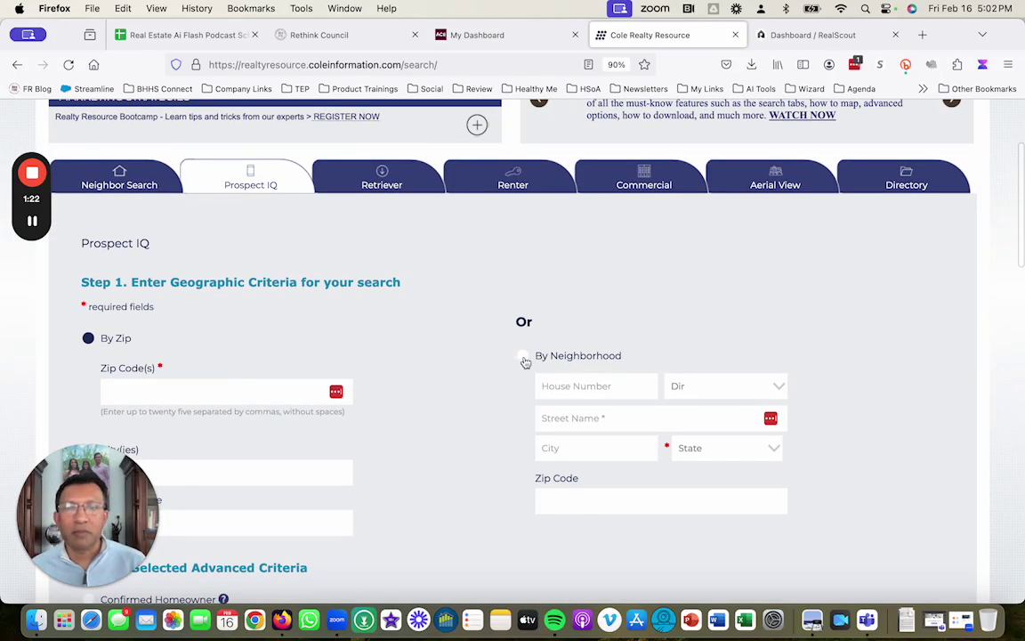
click(523, 357)
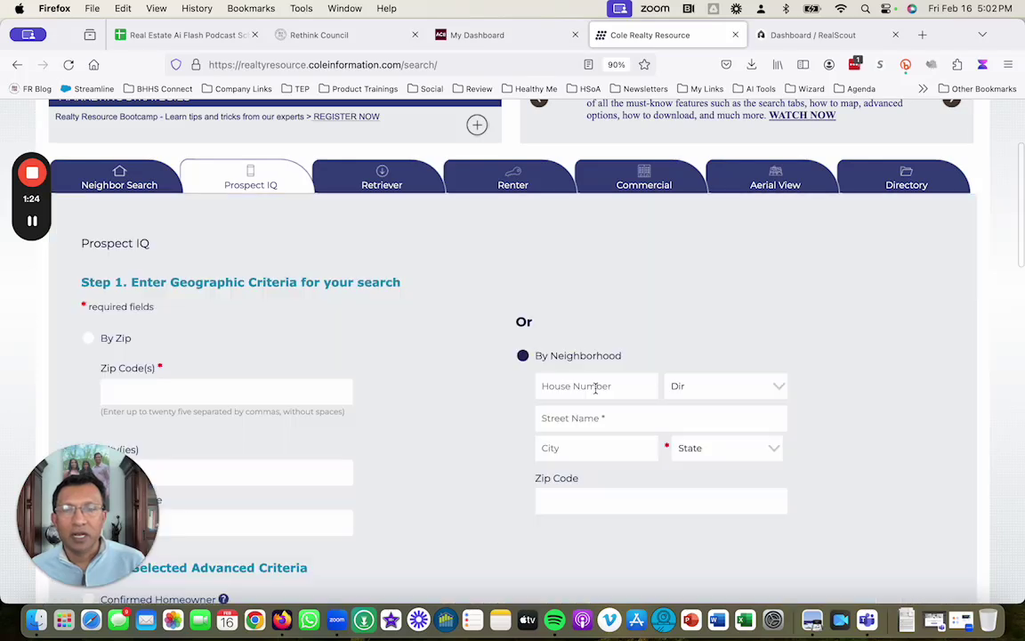
click(604, 388)
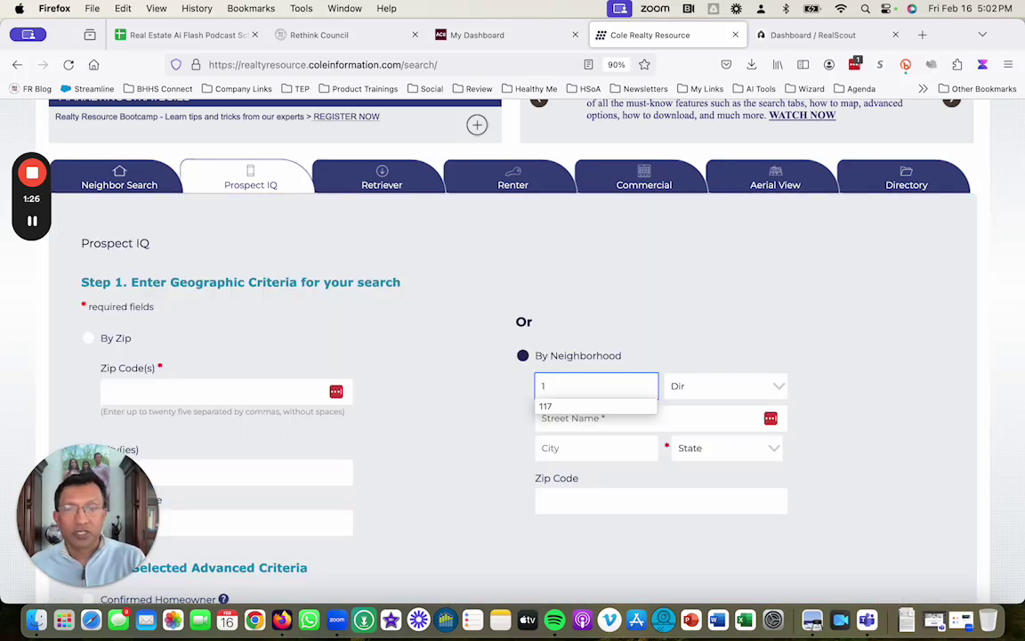
key(Tab)
key(Tab)
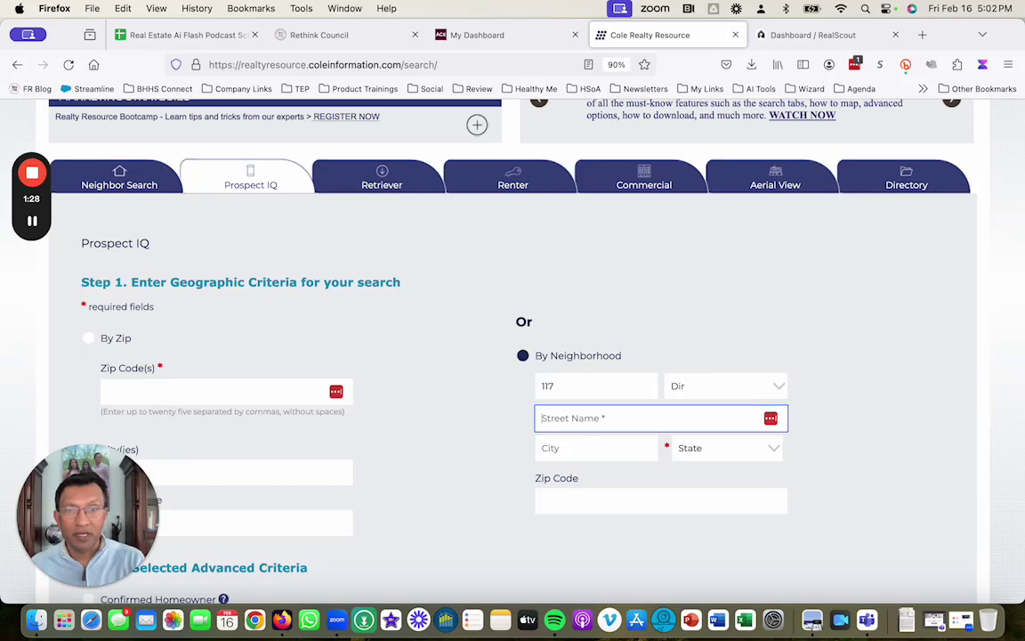
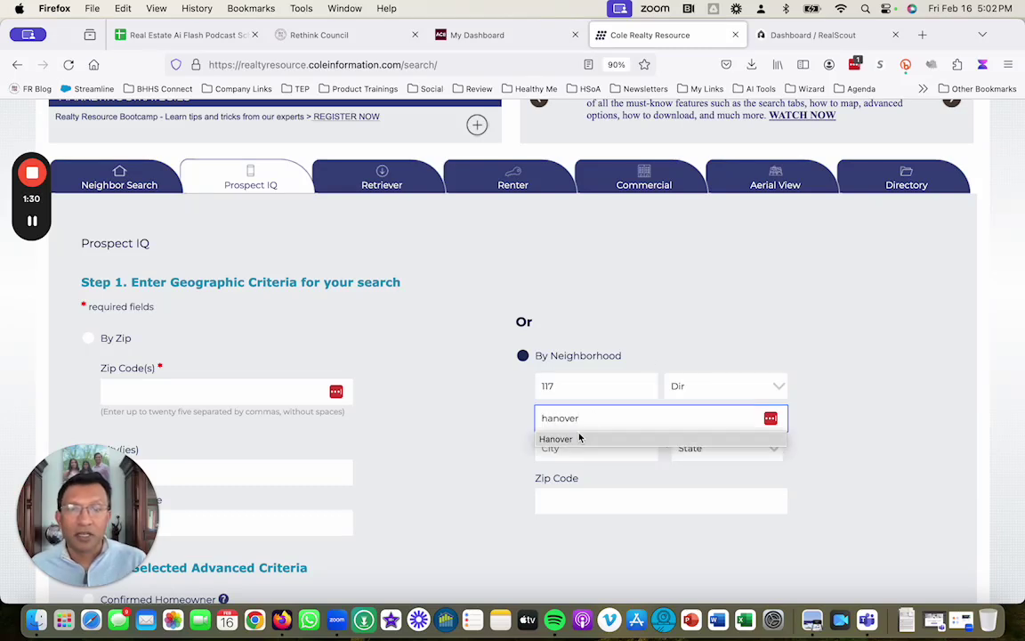
click(578, 438)
Step: Fill in city north wales, state Pennsylvania and zip code 19454
click(586, 449)
text(north)
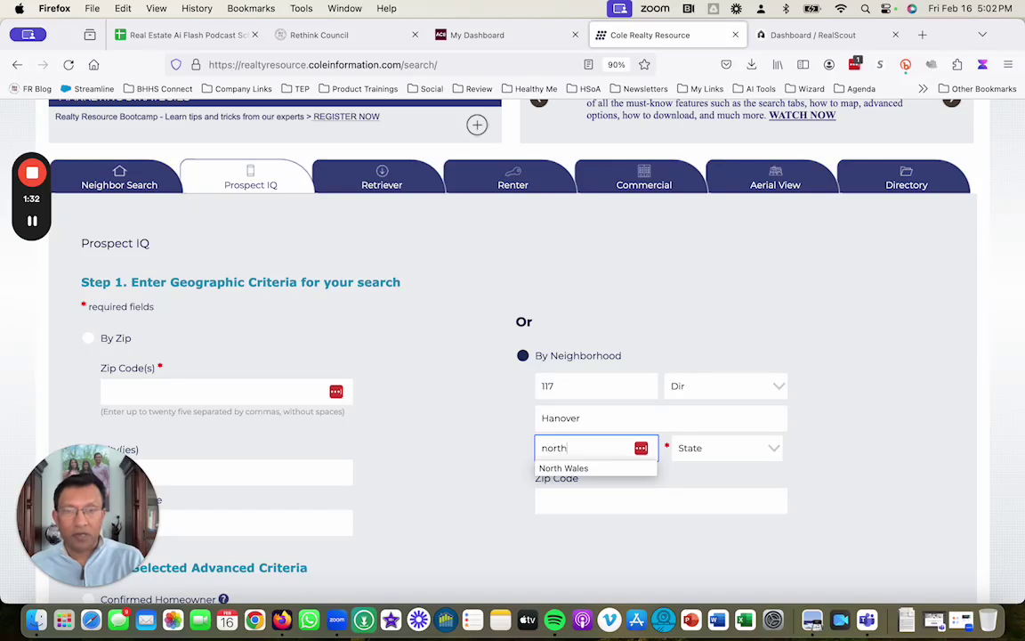
text( wales)
key(Tab)
text(p)
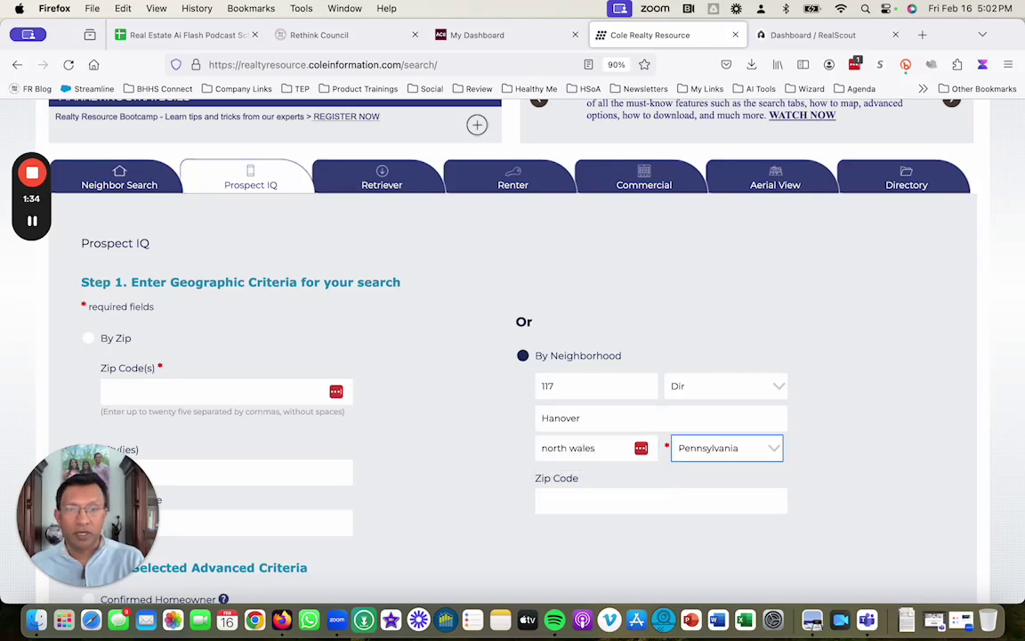
key(Tab)
text(19454)
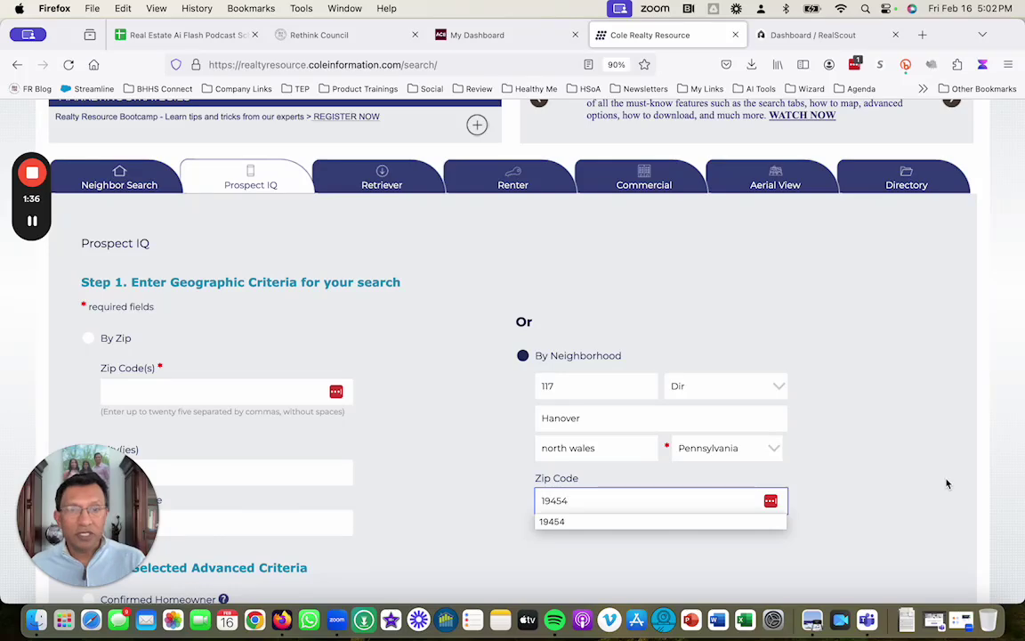
click(869, 508)
Step: Restrict prospects to confirmed homeowners with a length of residence of 10
scroll(901, 453, down, 3)
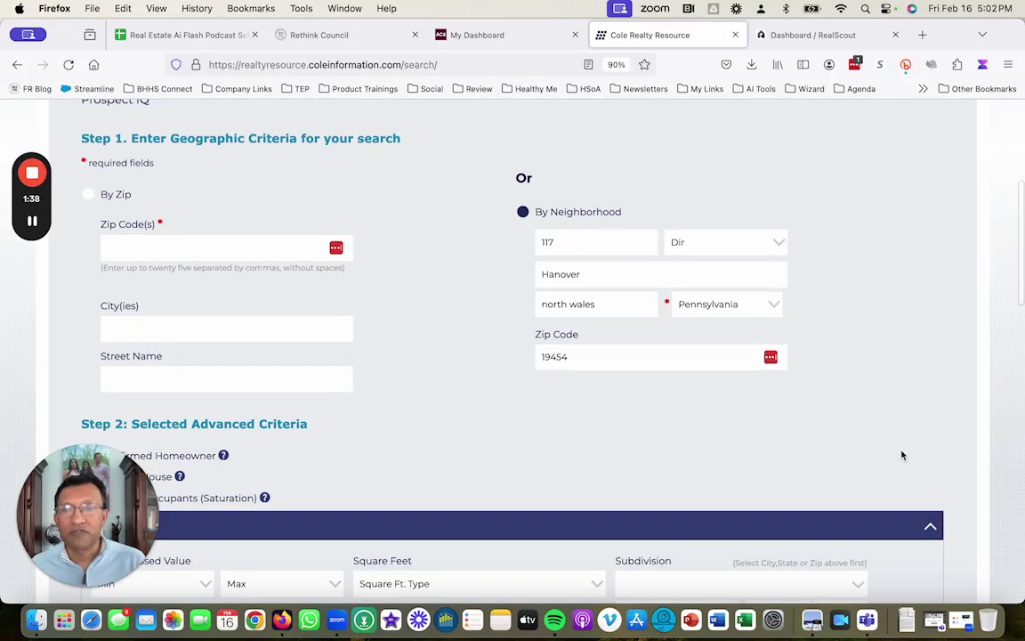
drag(46, 518, 830, 351)
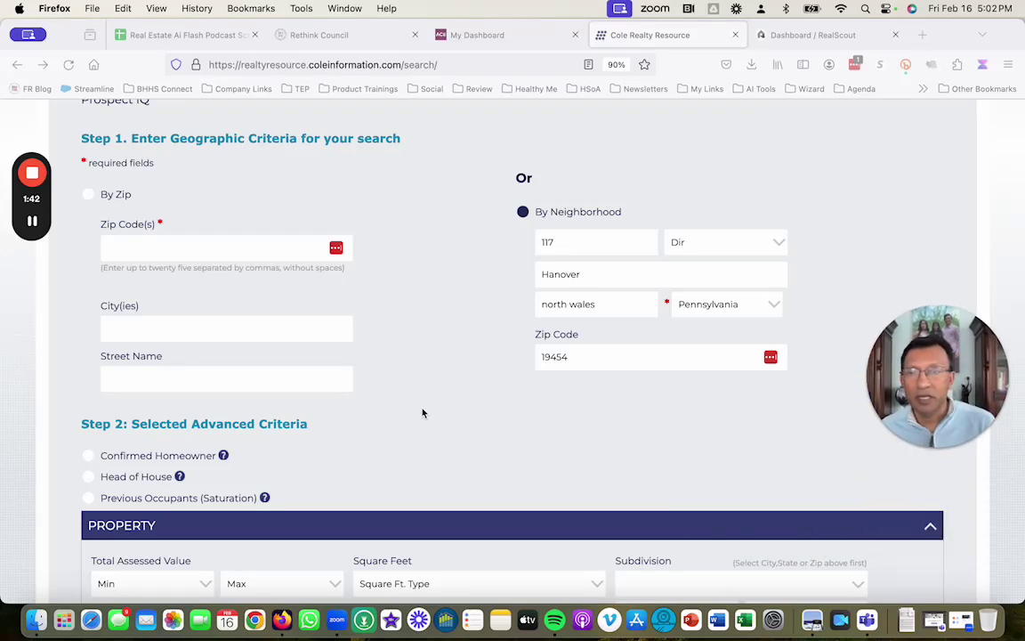
scroll(423, 414, down, 4)
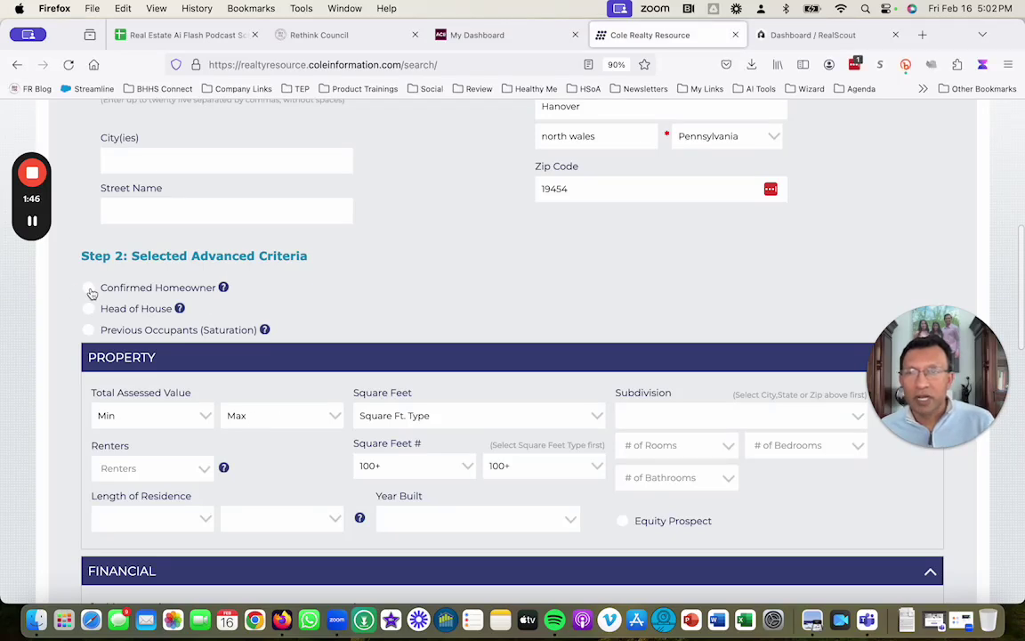
click(89, 289)
scroll(284, 472, down, 3)
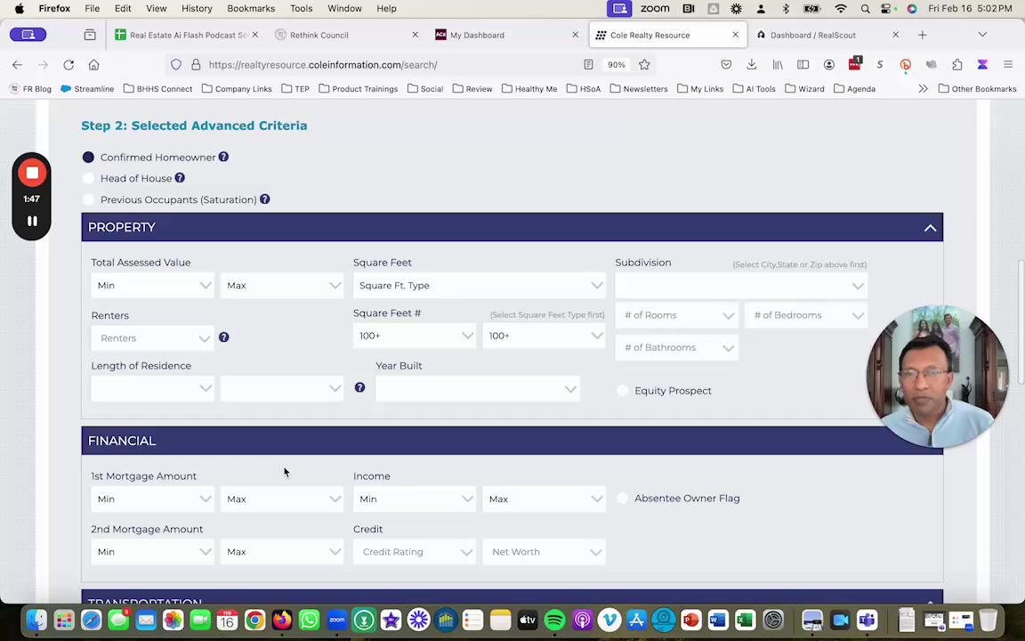
click(205, 391)
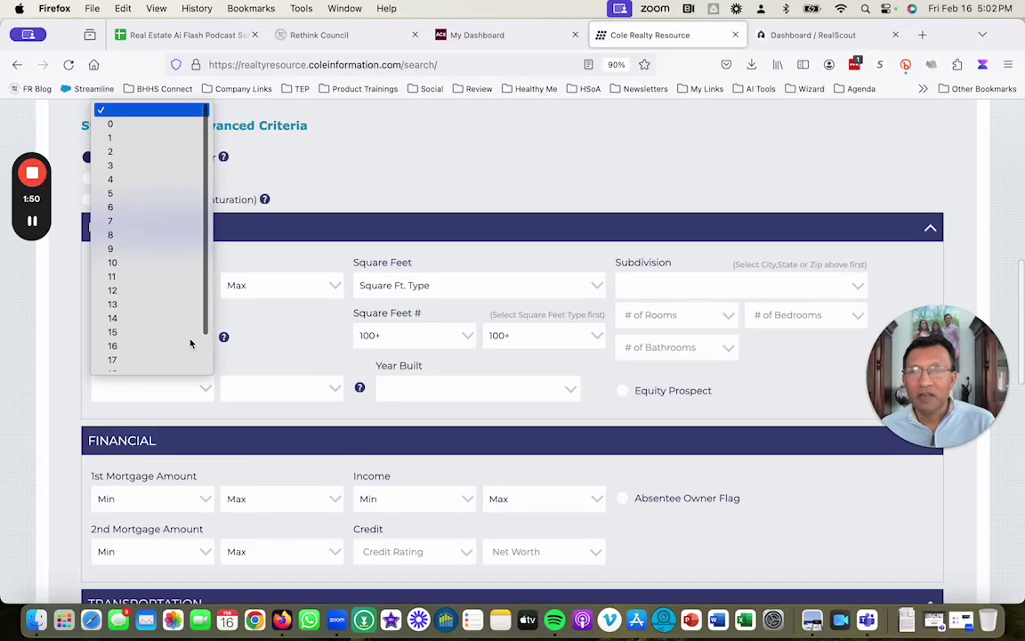
click(135, 262)
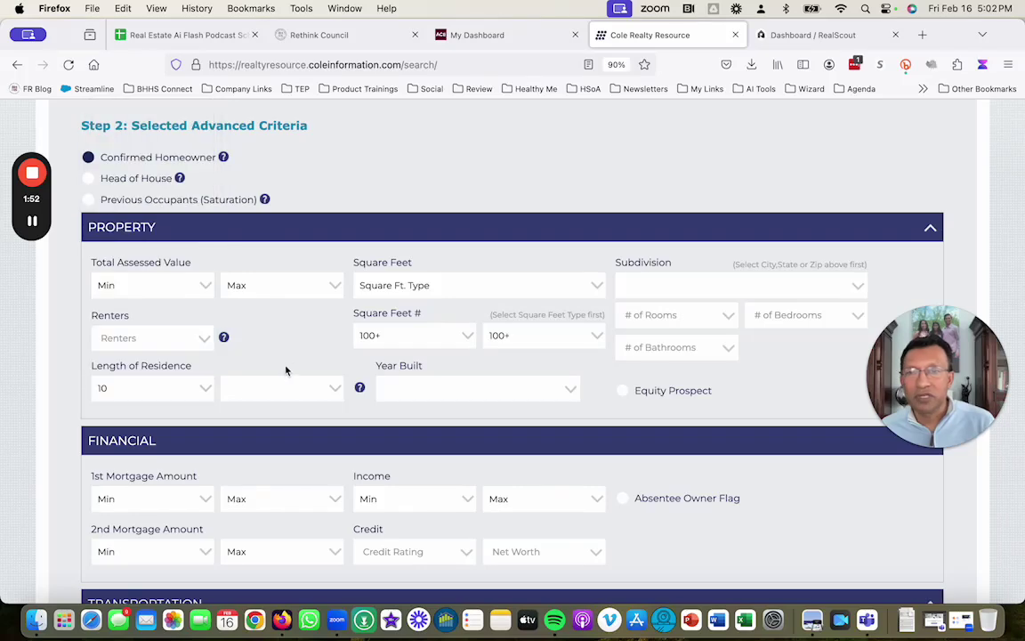
Step: Choose Mailing as the list type, dismiss the LastPass prompt, and run the search
scroll(444, 436, down, 5)
scroll(444, 435, down, 10)
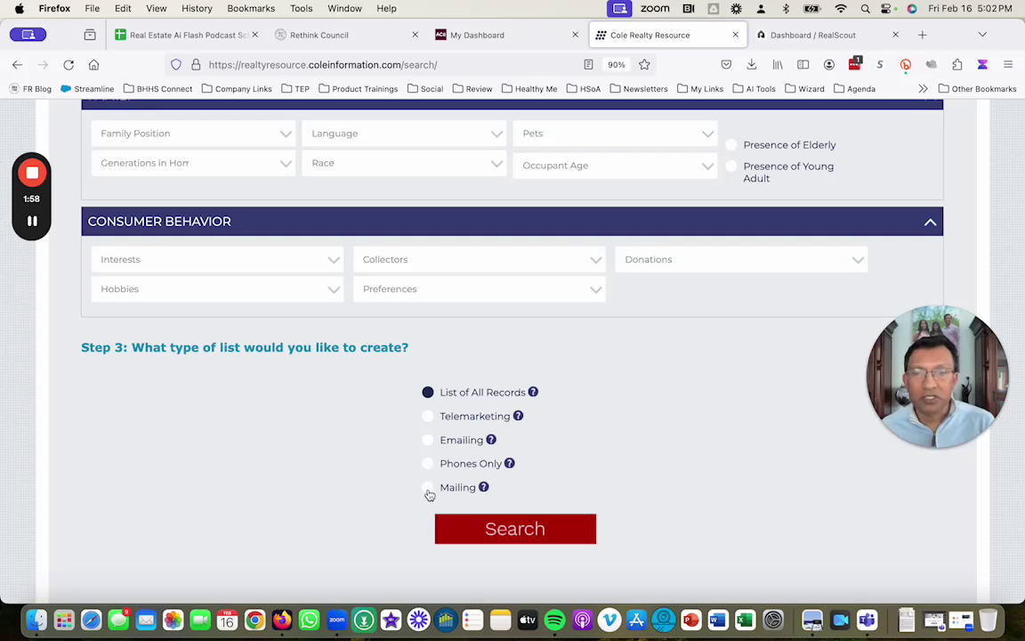
click(428, 487)
scroll(633, 531, down, 4)
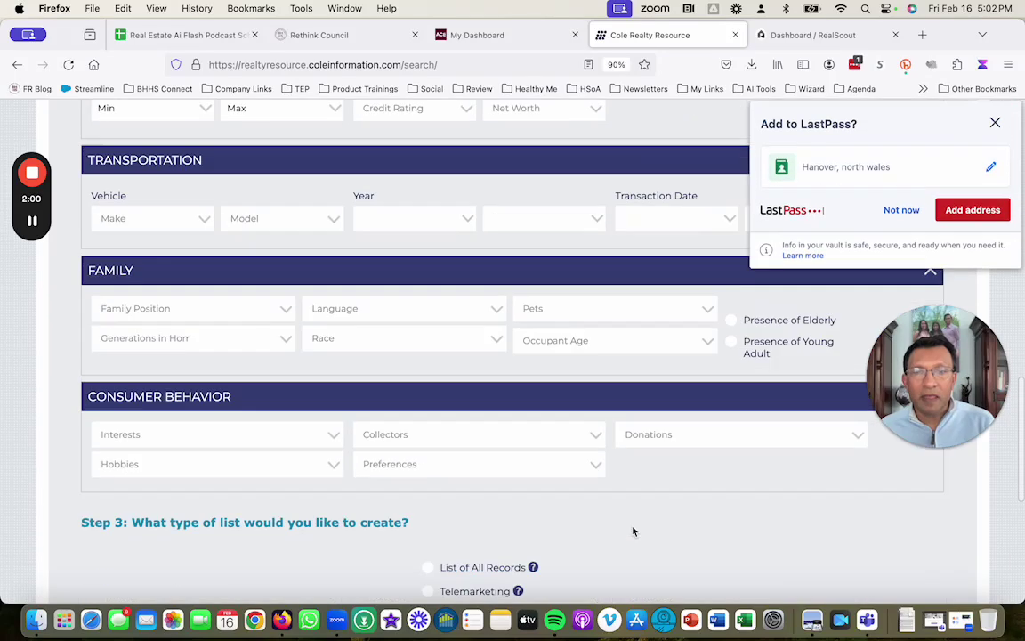
scroll(632, 527, down, 1)
click(901, 210)
scroll(783, 401, down, 1)
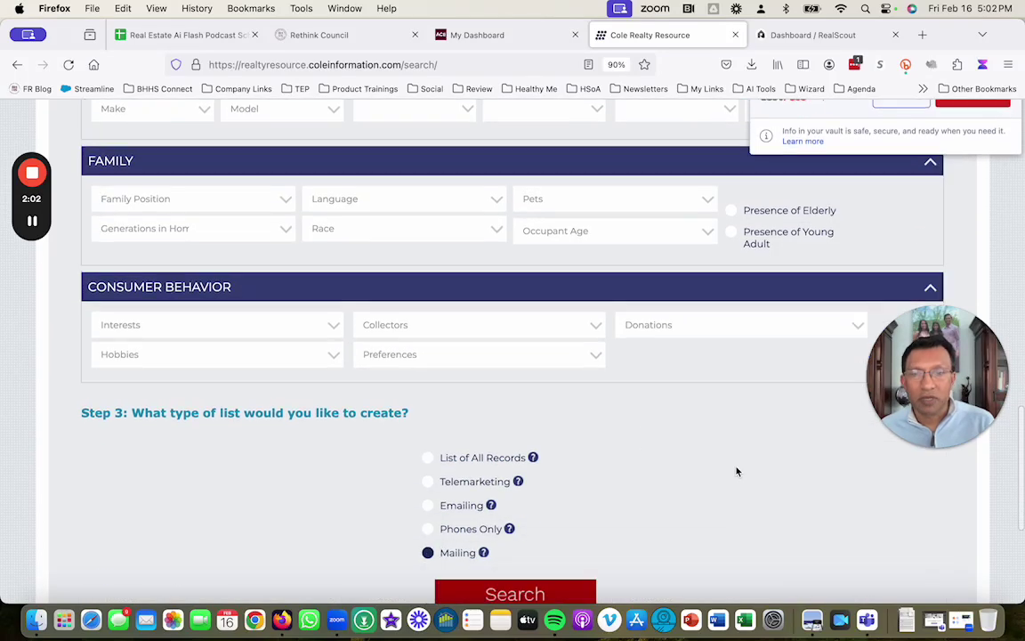
scroll(737, 471, down, 2)
click(503, 471)
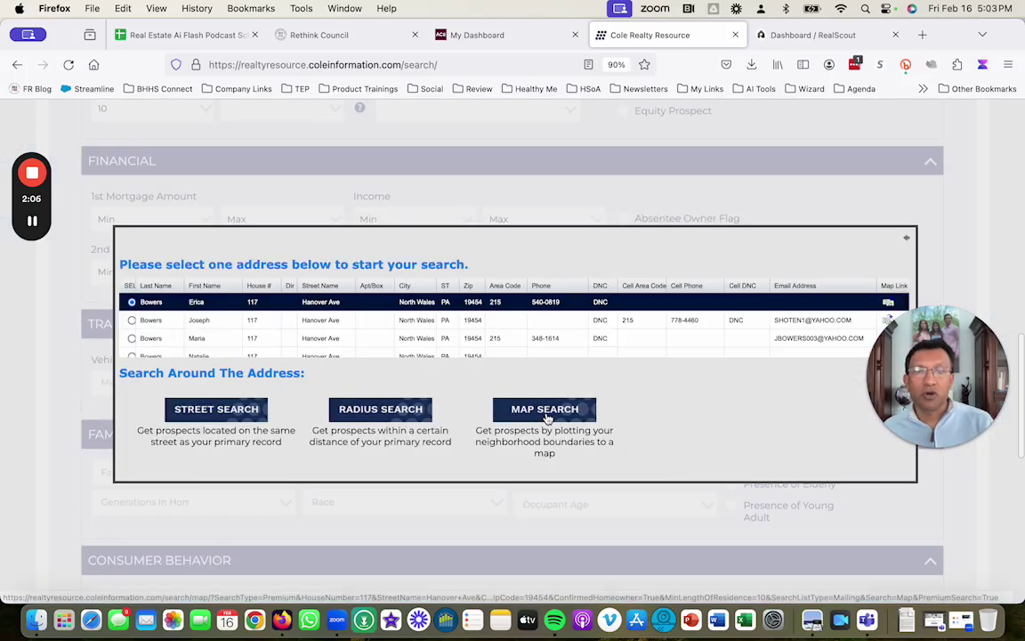
Step: Switch to searching around the address by plotting an area on the map
click(544, 410)
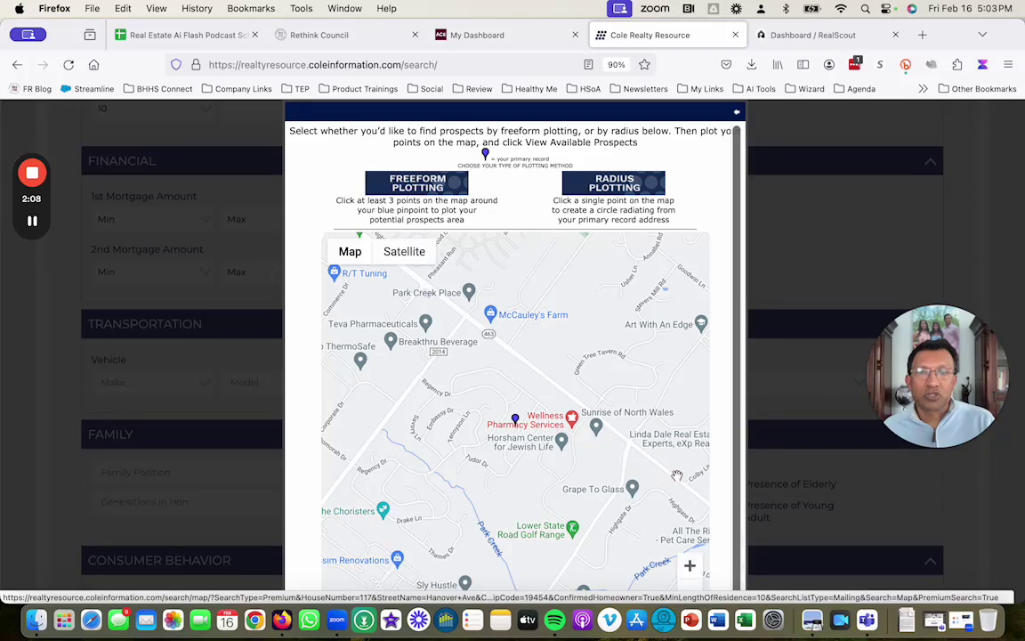
scroll(676, 476, up, 3)
scroll(451, 282, down, 1)
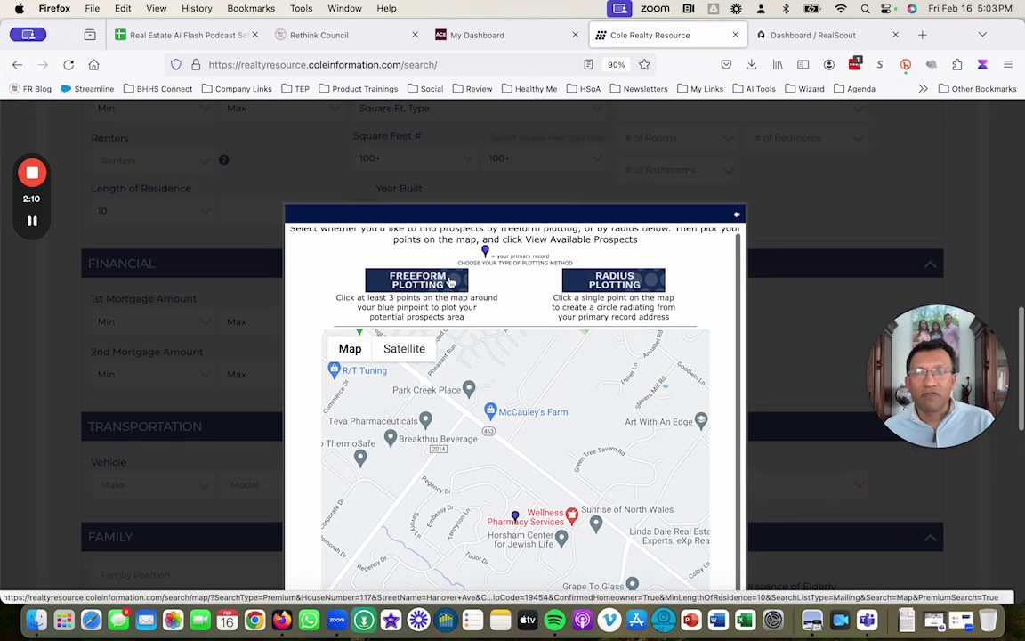
scroll(725, 438, down, 3)
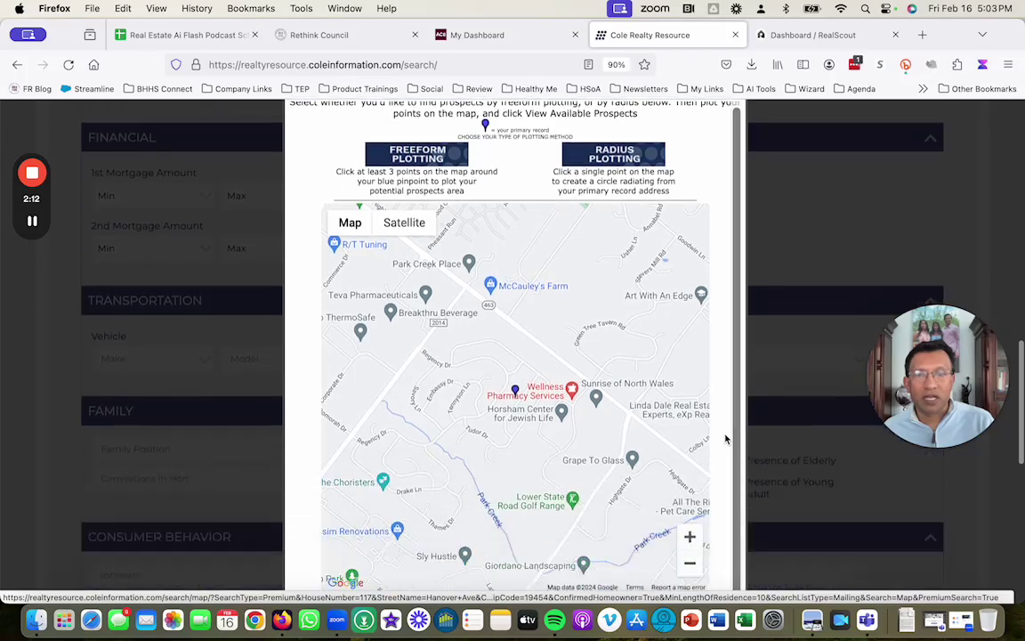
scroll(726, 438, down, 2)
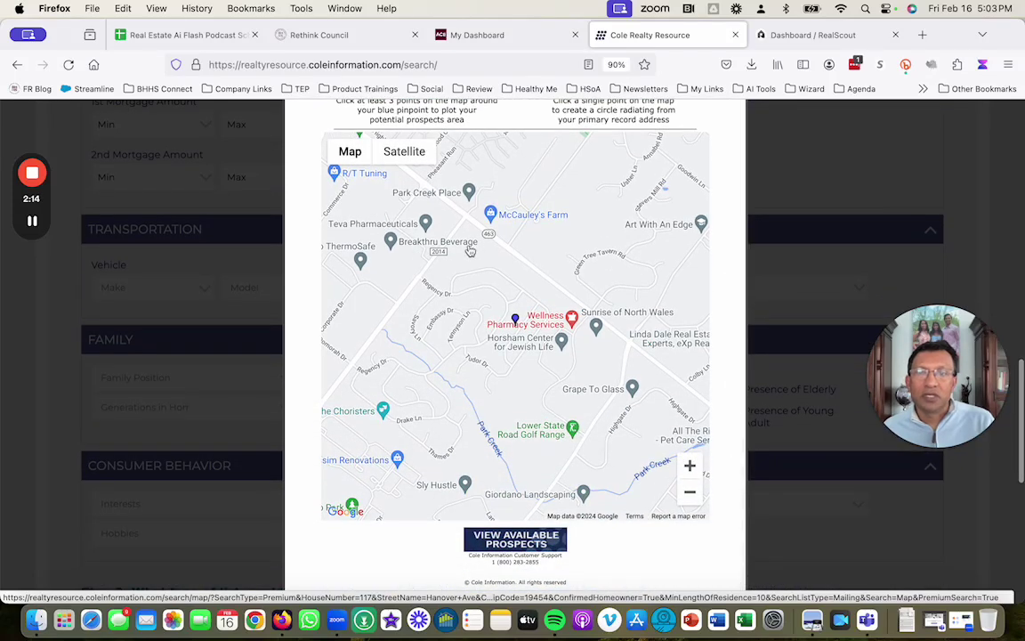
Step: Plot five corners around the property, reaching the golf range, and close its info popup
click(469, 252)
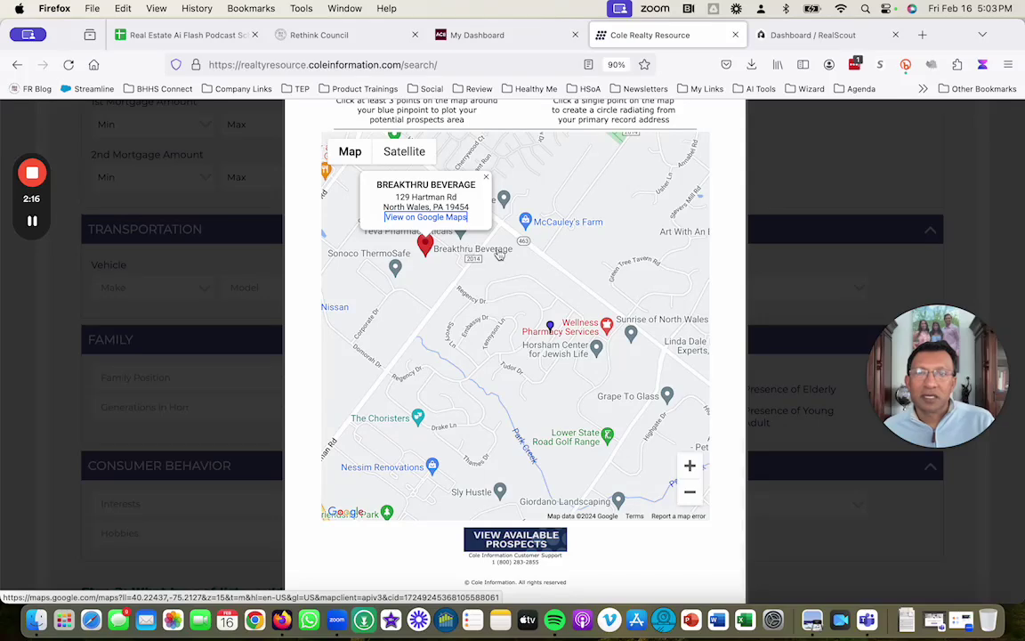
click(582, 299)
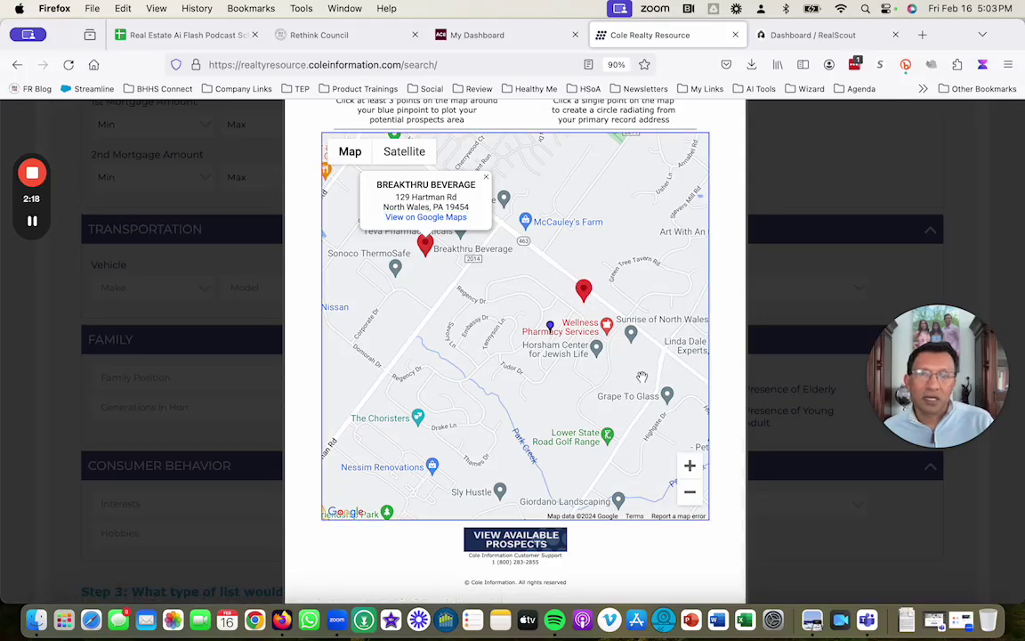
click(642, 375)
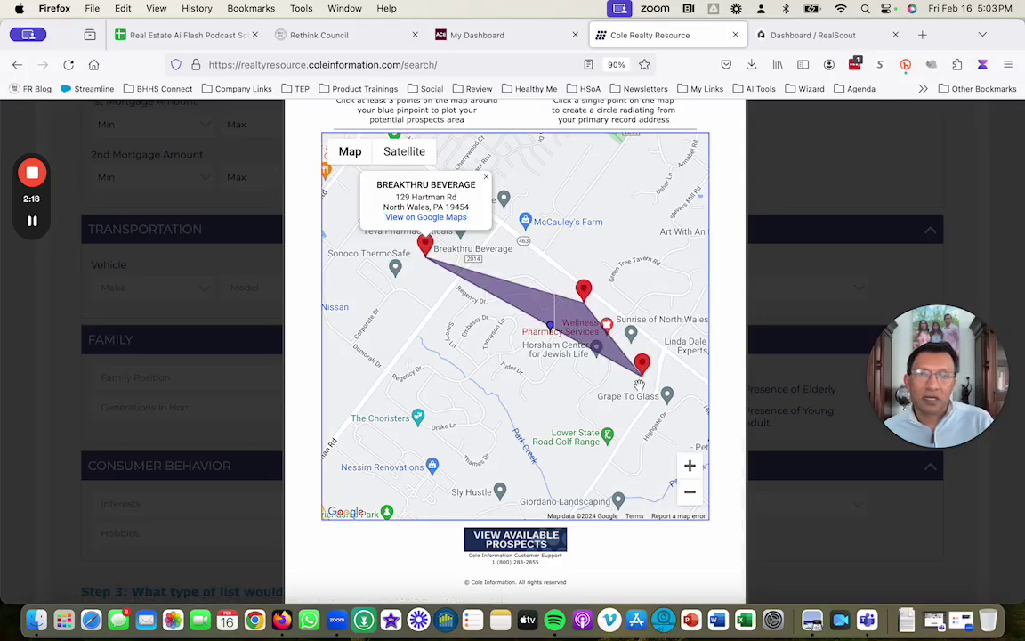
click(562, 443)
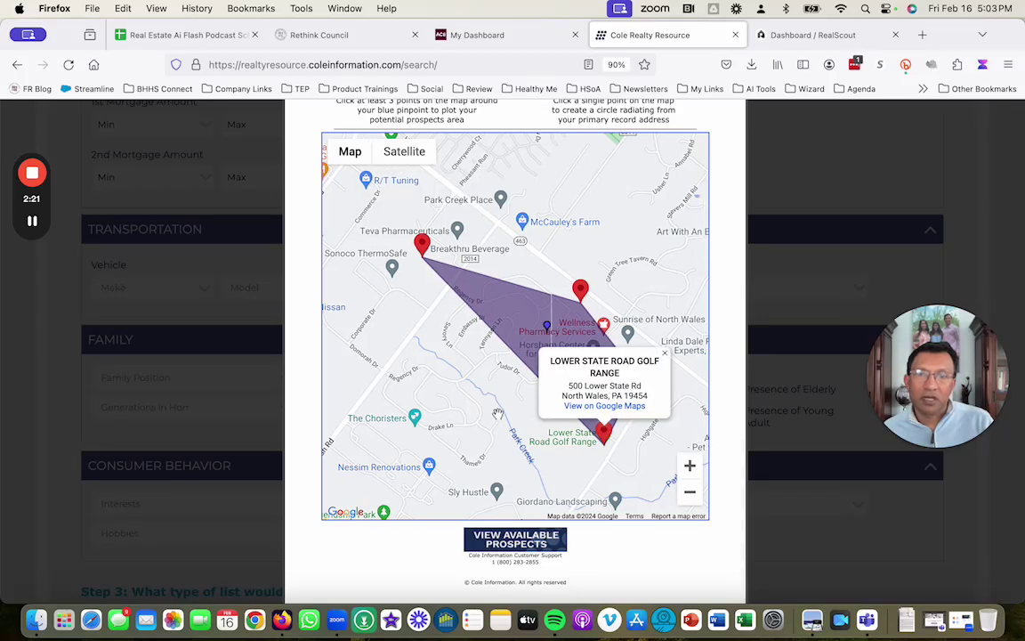
click(428, 361)
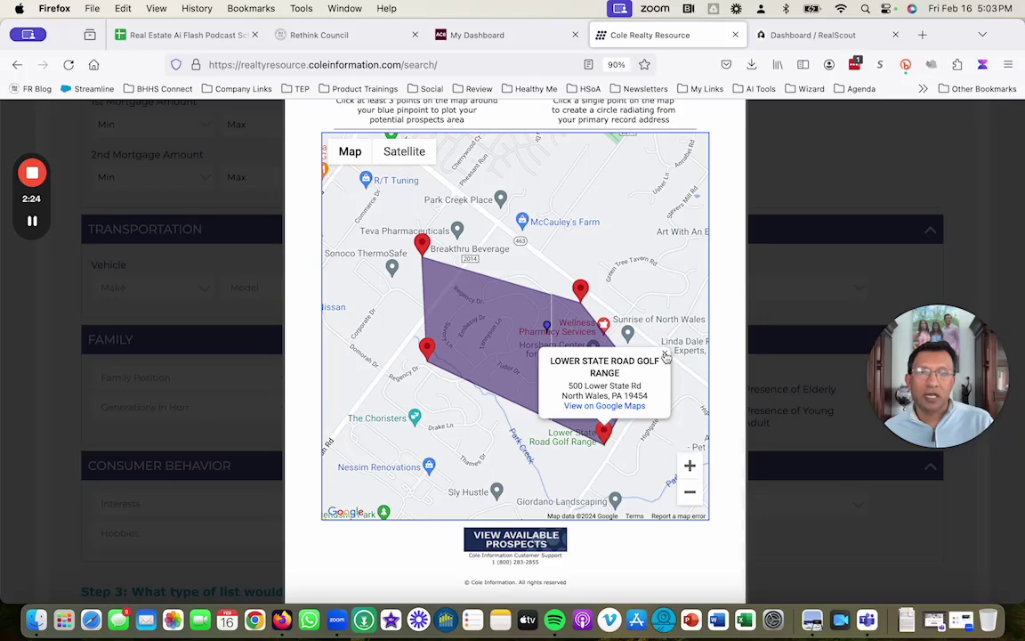
click(665, 356)
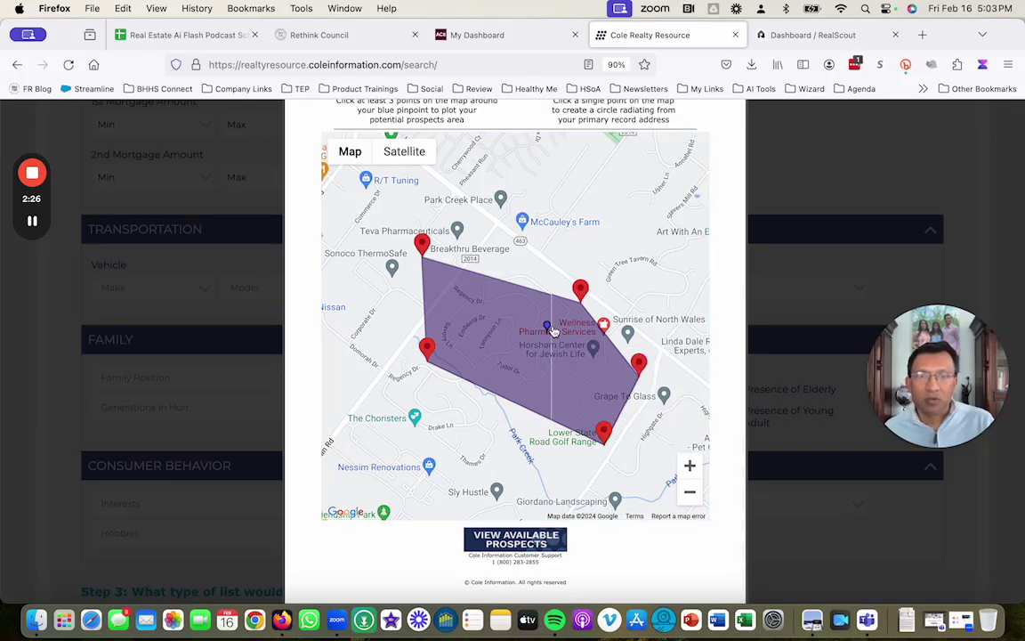
Step: View the available prospects in the plotted area and scroll through the 90 export records
click(523, 543)
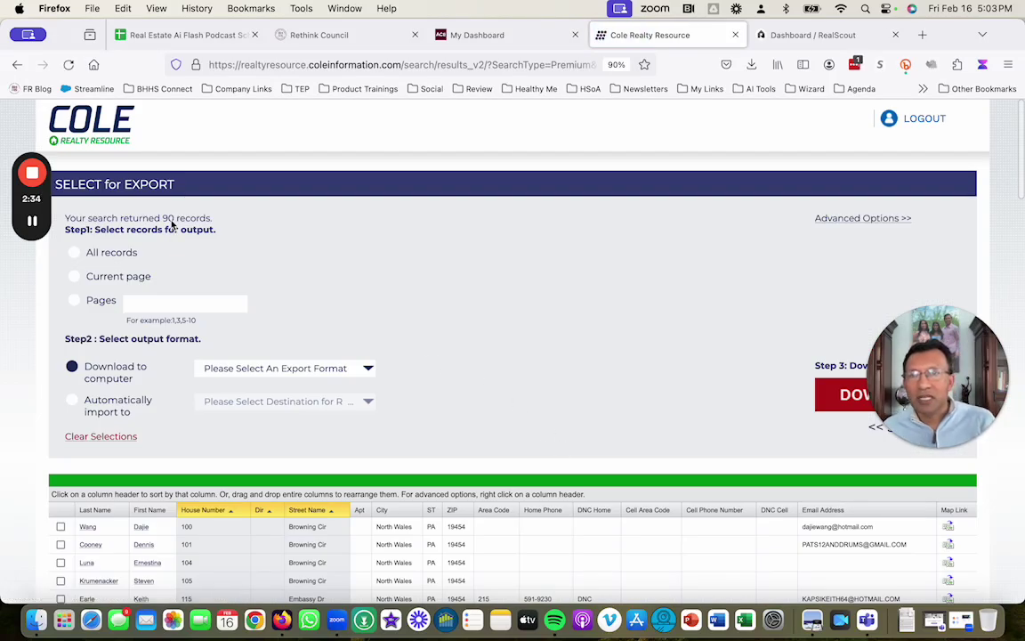
scroll(454, 426, down, 5)
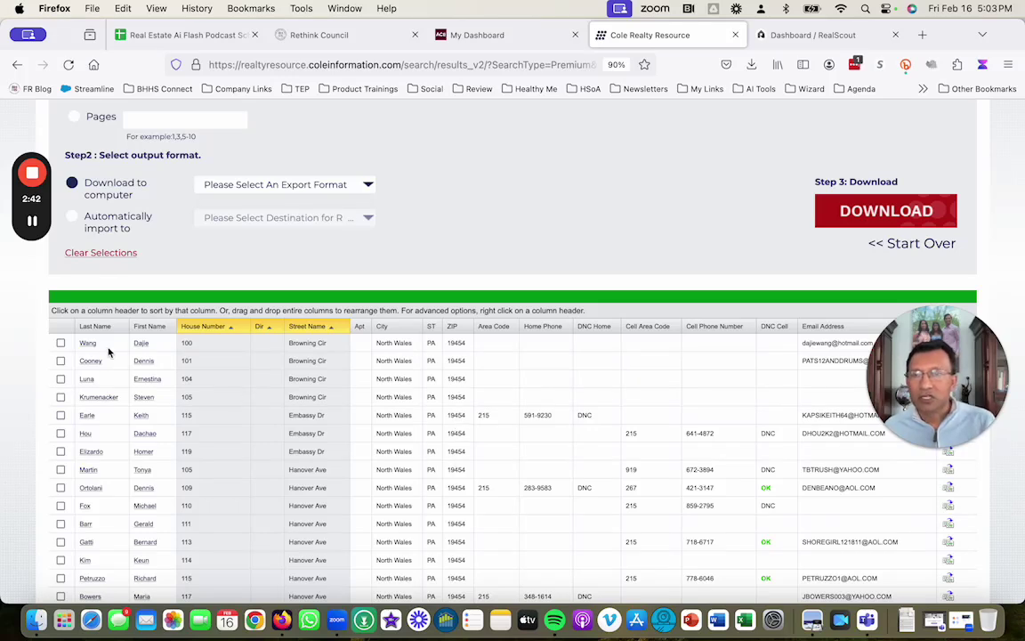
Step: Look over the export format choices without selecting any, then switch to the RealScout dashboard
click(369, 188)
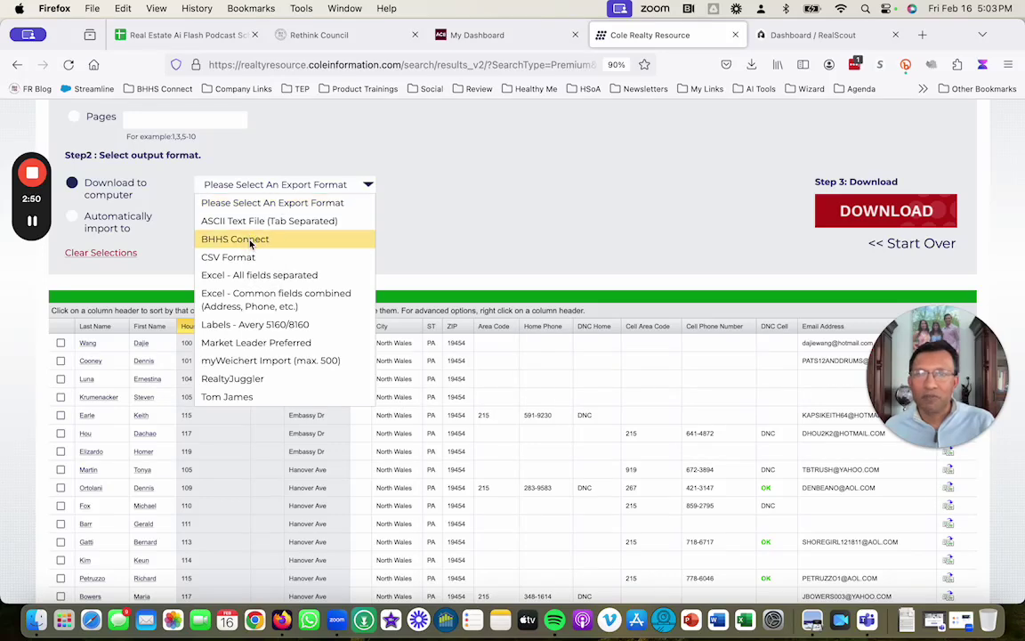
click(443, 240)
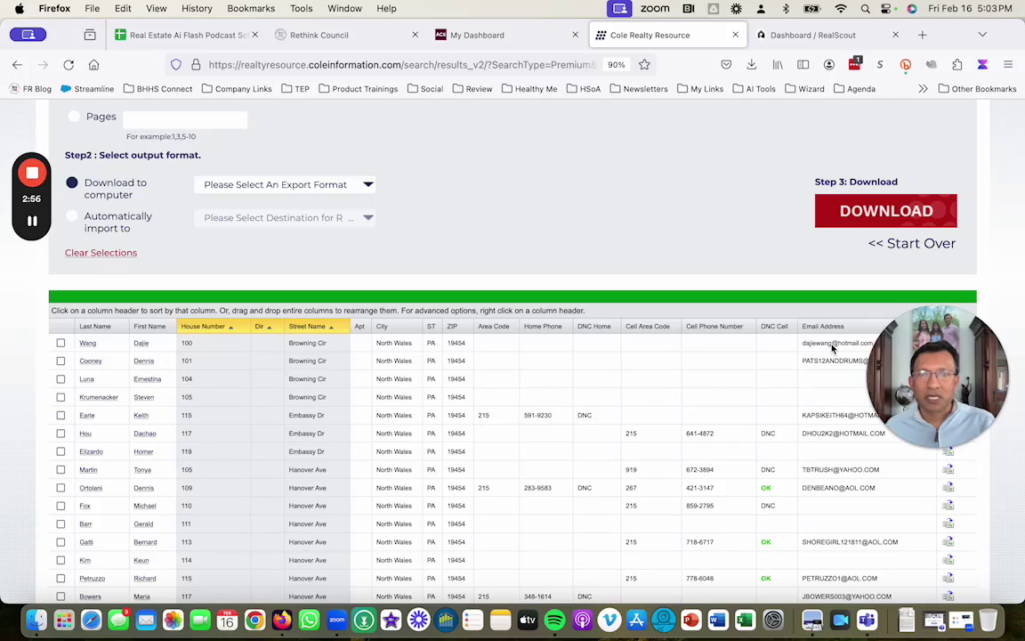
click(372, 187)
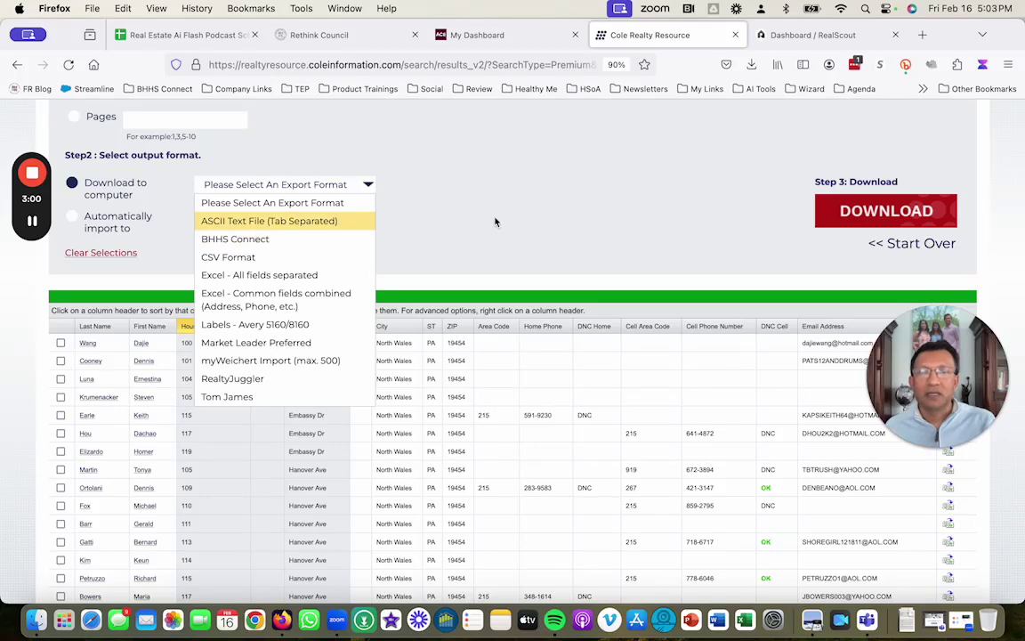
click(836, 521)
click(368, 186)
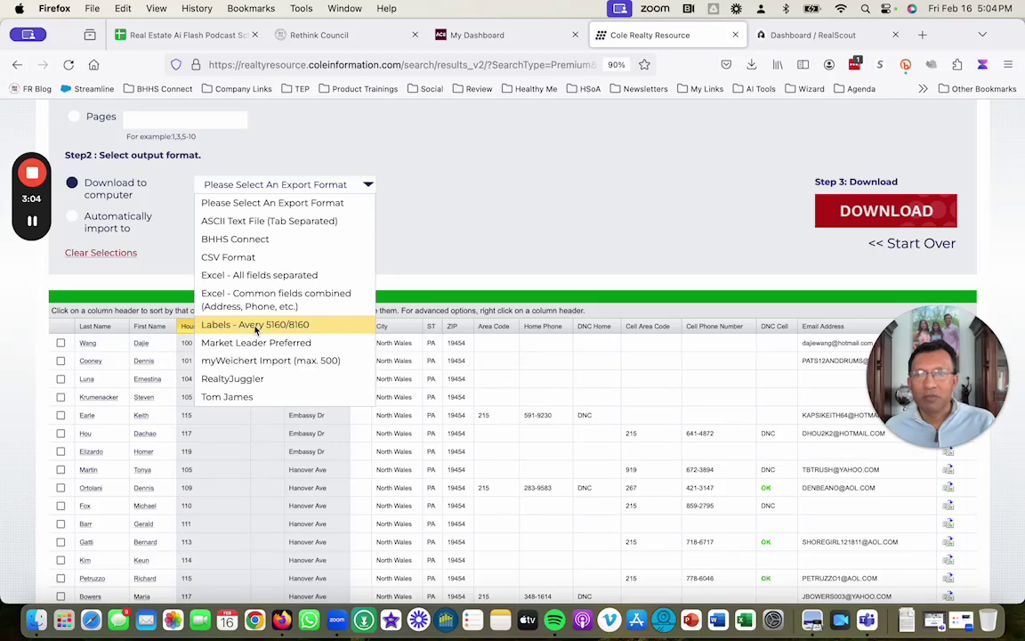
click(477, 220)
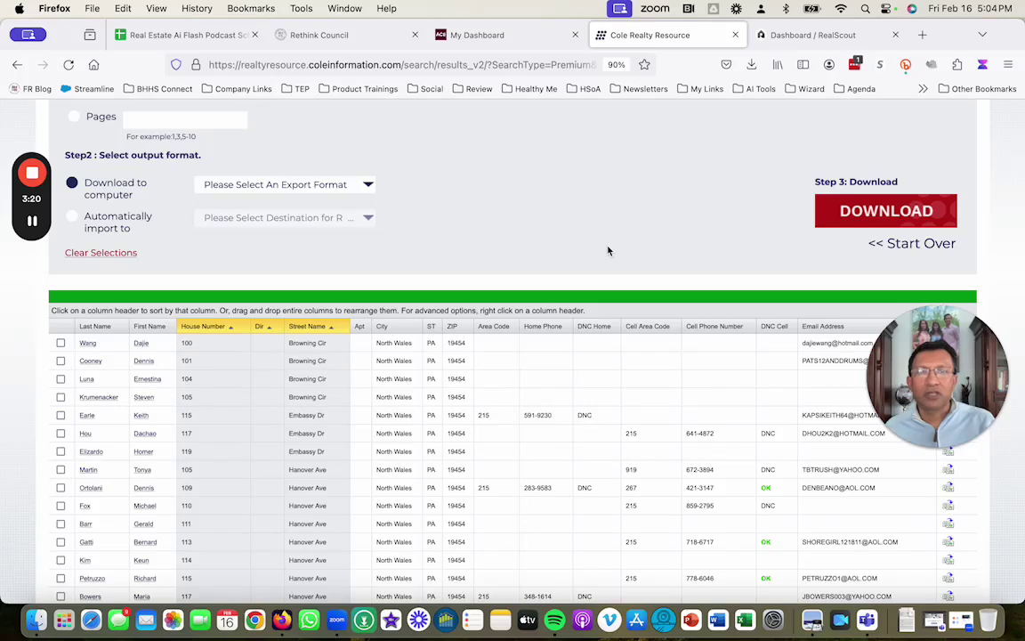
click(809, 35)
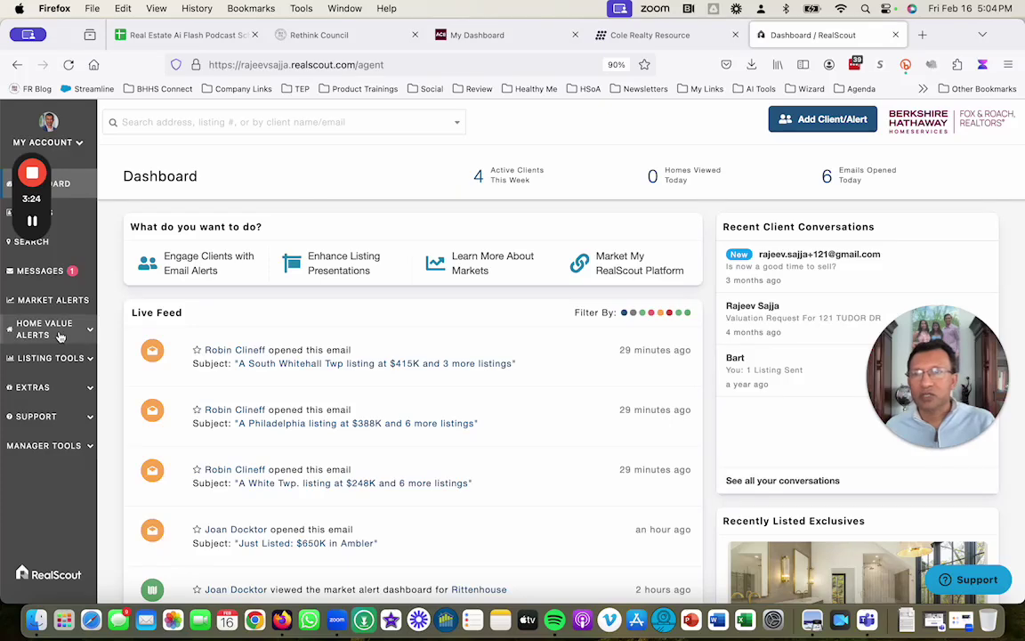
click(57, 360)
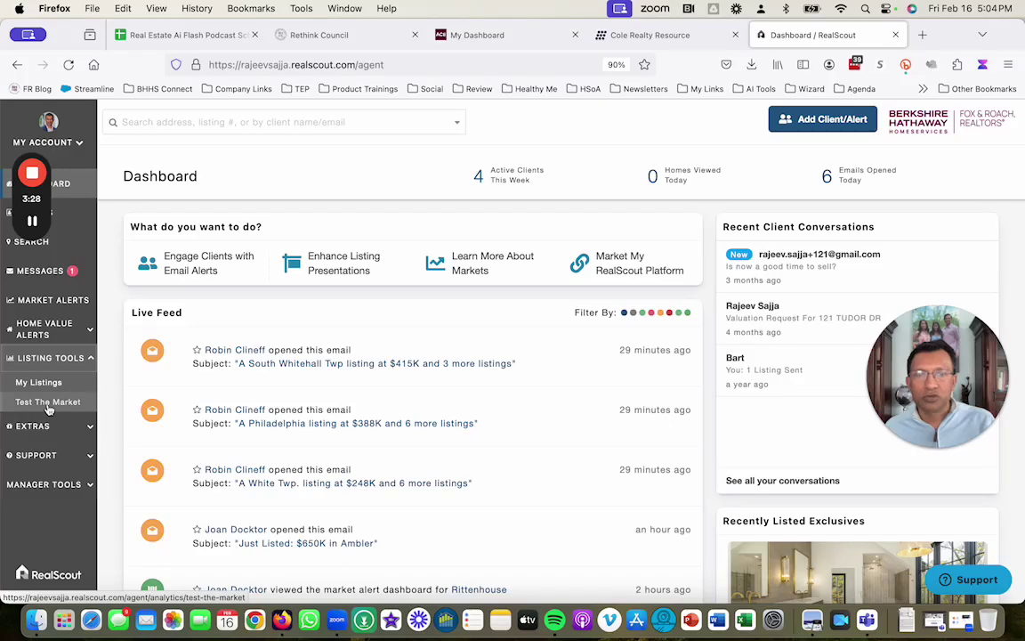
click(49, 402)
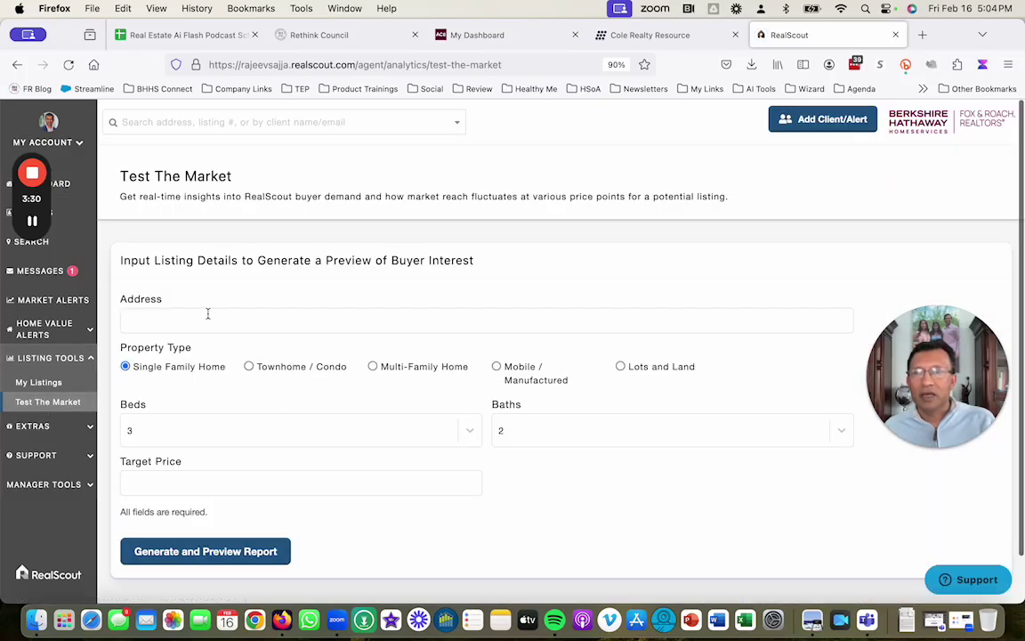
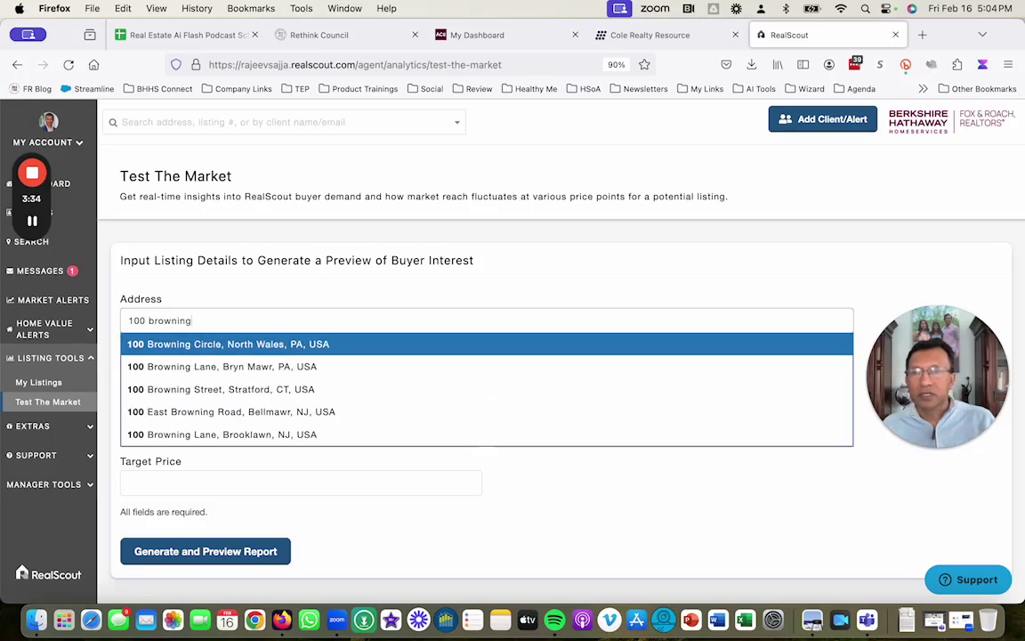
click(316, 344)
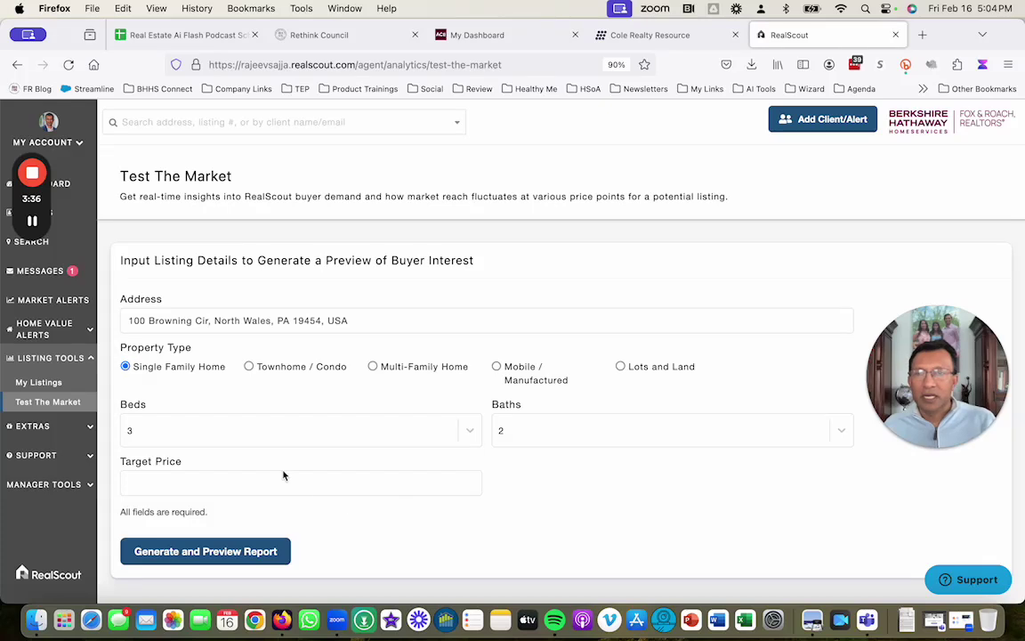
Step: Set 4 beds, 2.5 baths and a $750,000 target price, then generate the preview report
click(541, 437)
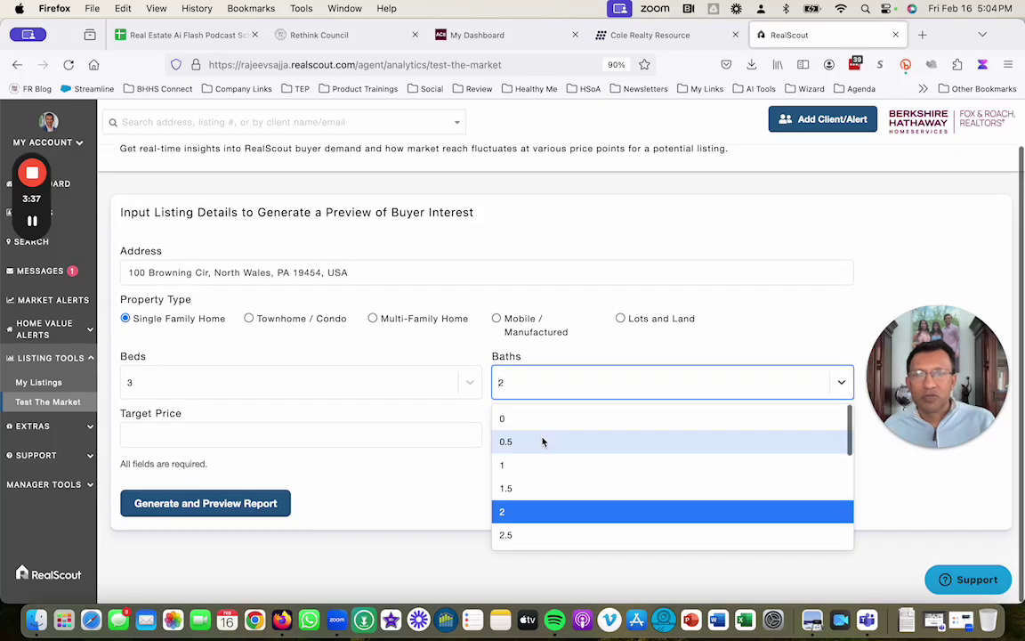
click(525, 535)
click(165, 434)
click(152, 388)
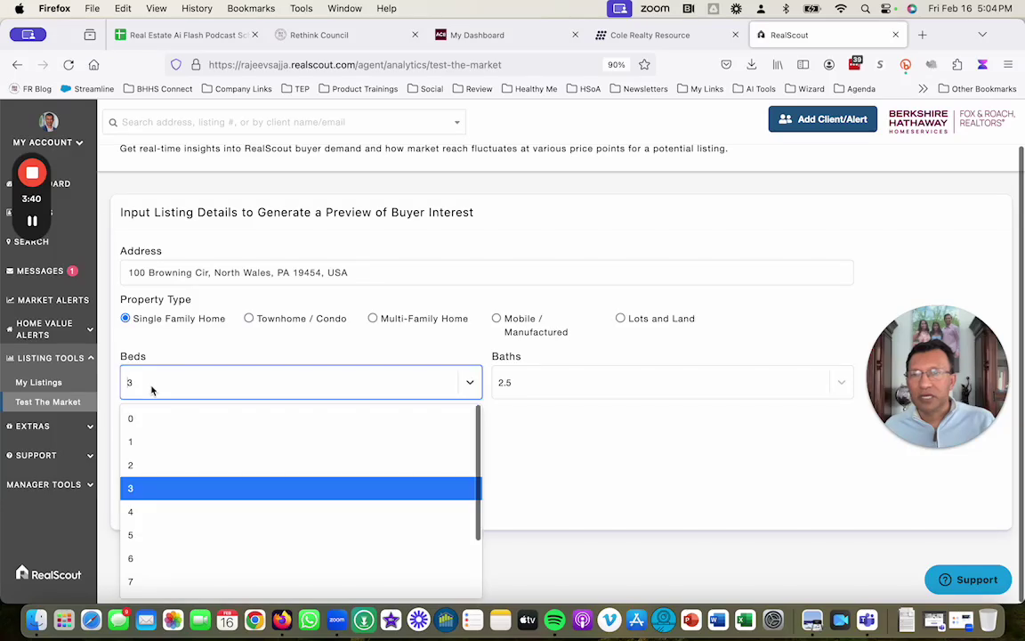
click(165, 513)
click(174, 434)
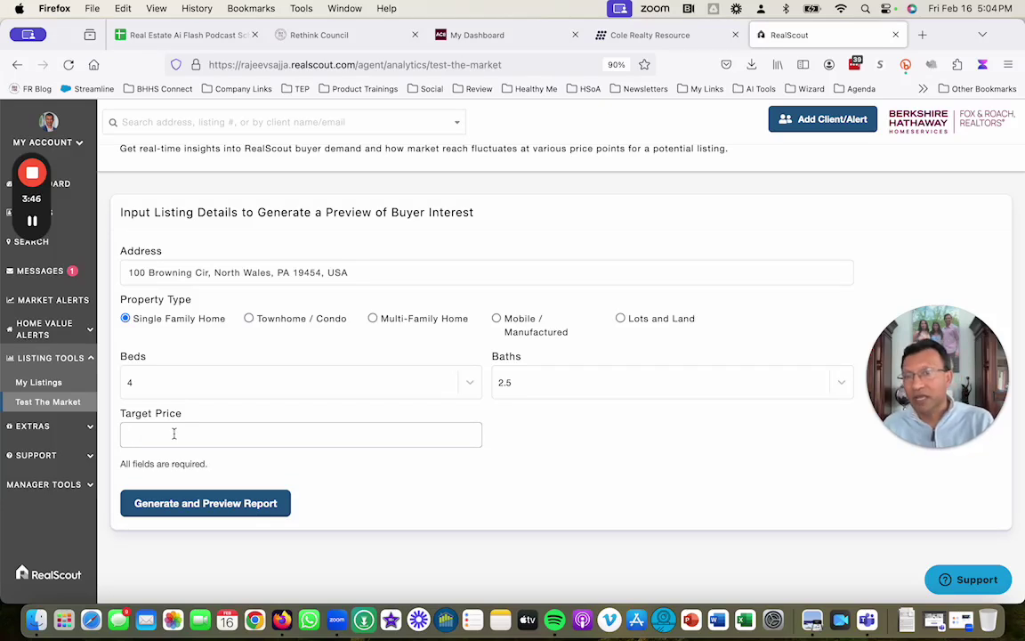
text($7500000)
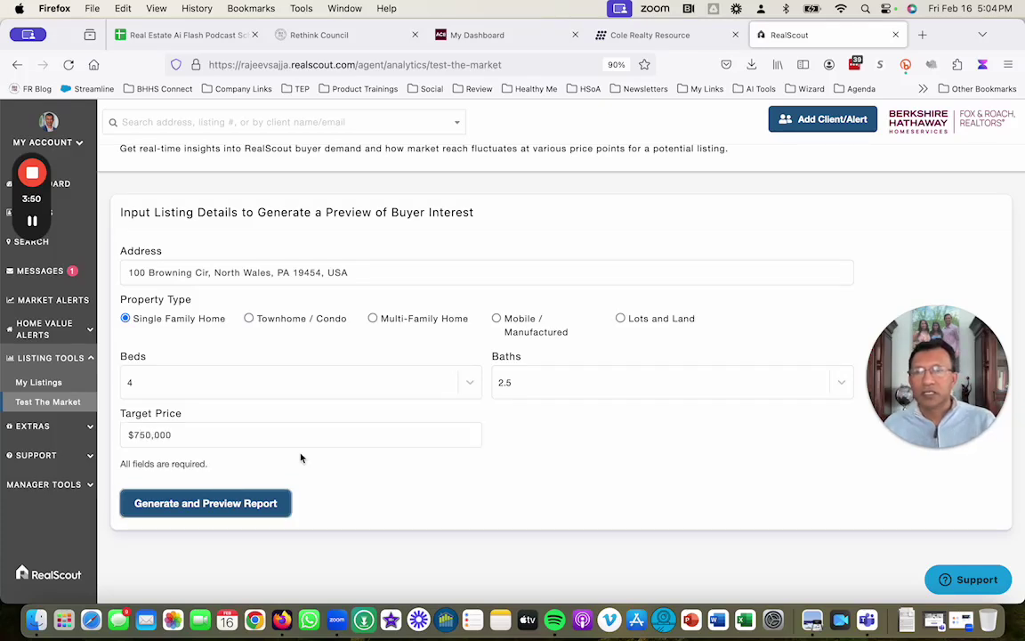
click(217, 505)
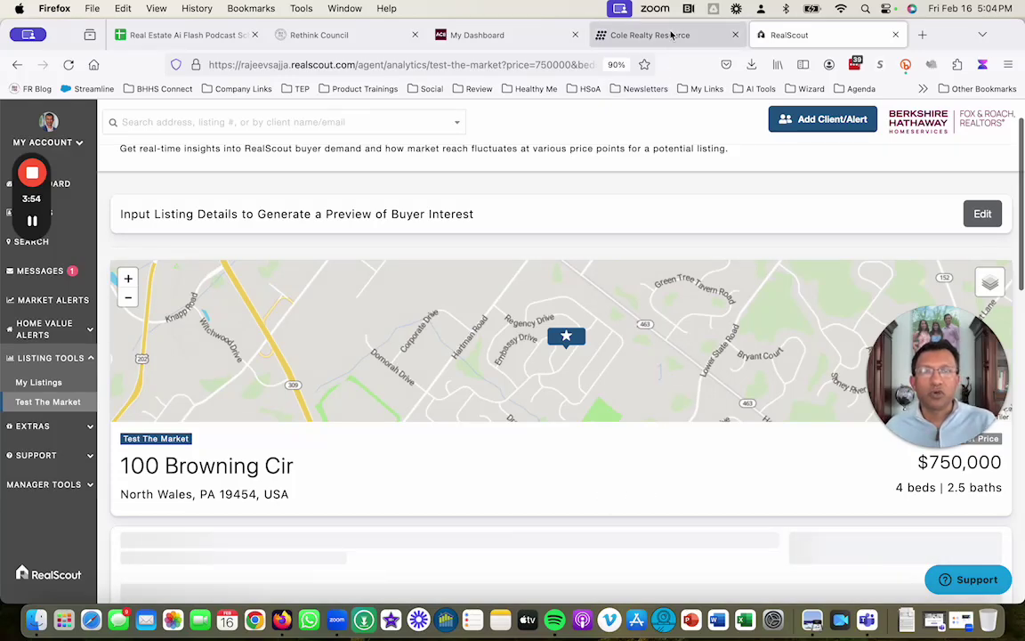
Step: Check the Cole prospect list, then scroll RealScout's report to the chart showing 113 buyers
click(623, 35)
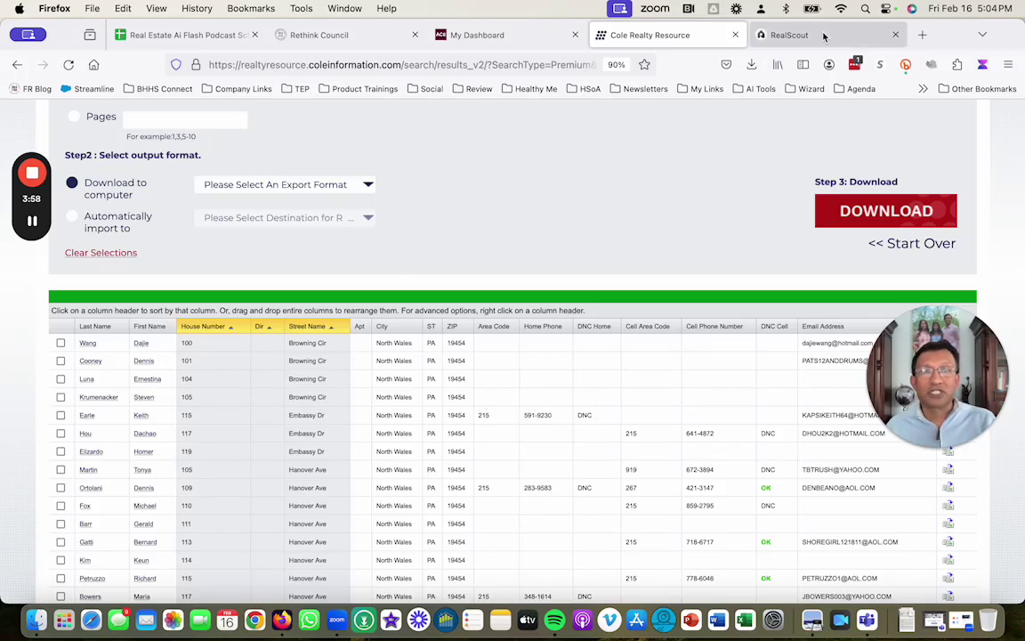
click(774, 34)
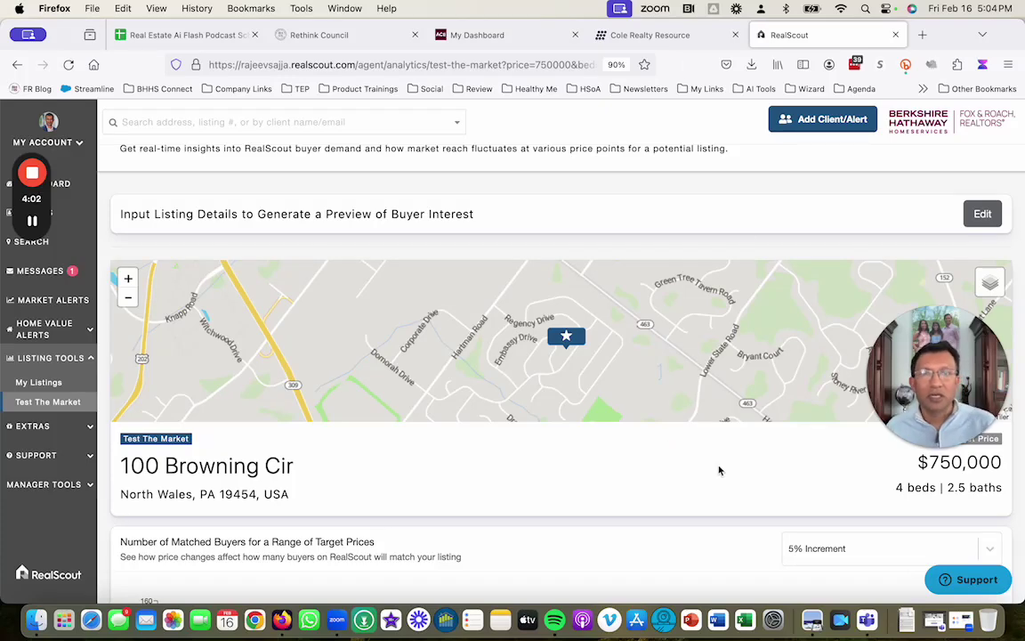
scroll(712, 476, down, 3)
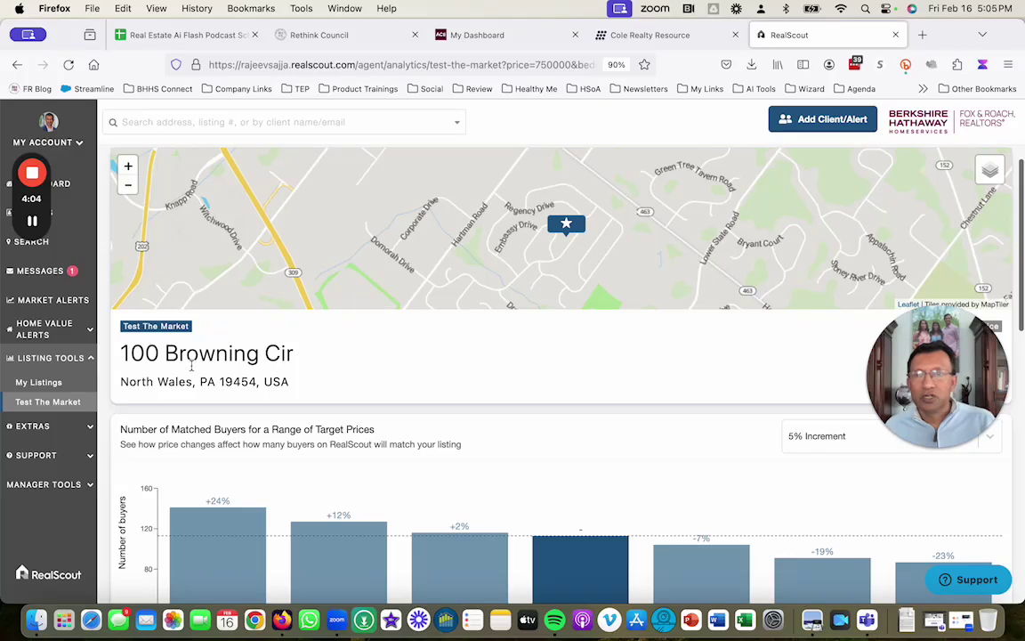
scroll(596, 438, down, 8)
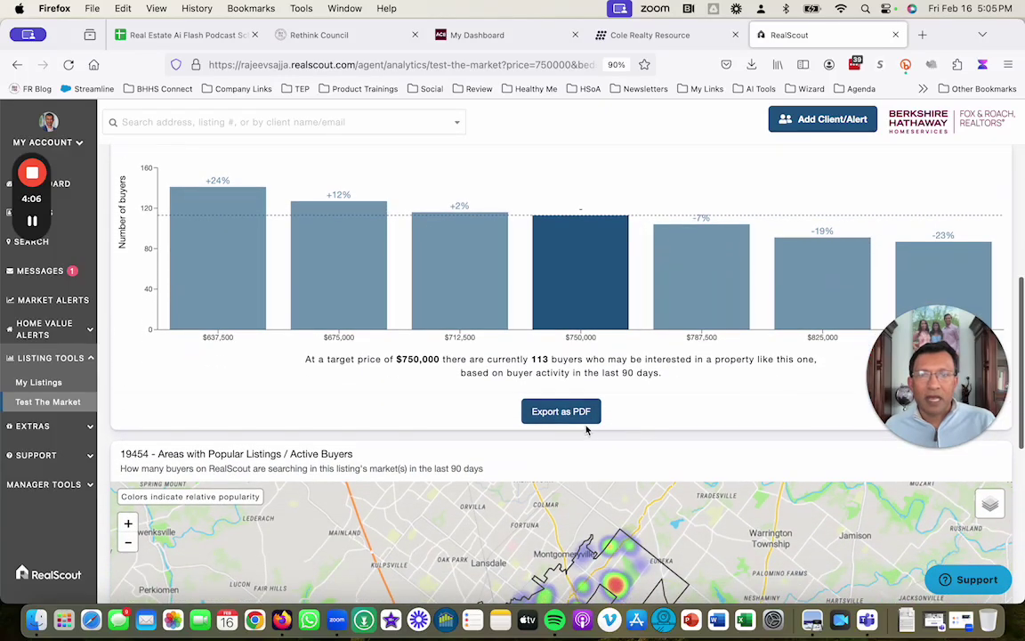
Step: Export the Buyer Demand Report as a PDF and scroll through it in the new tab
click(566, 412)
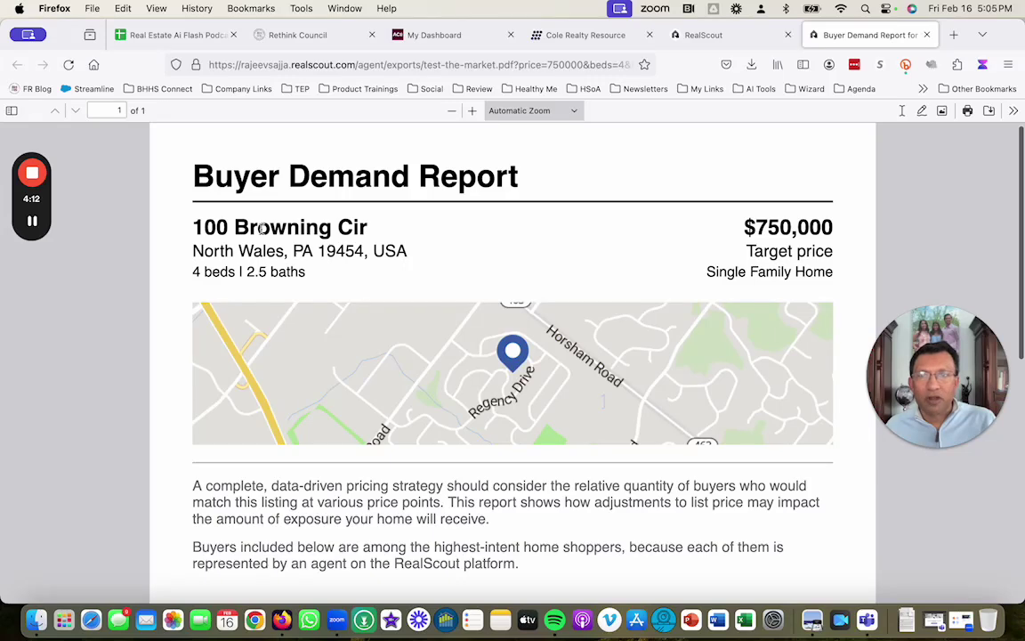
scroll(493, 433, down, 5)
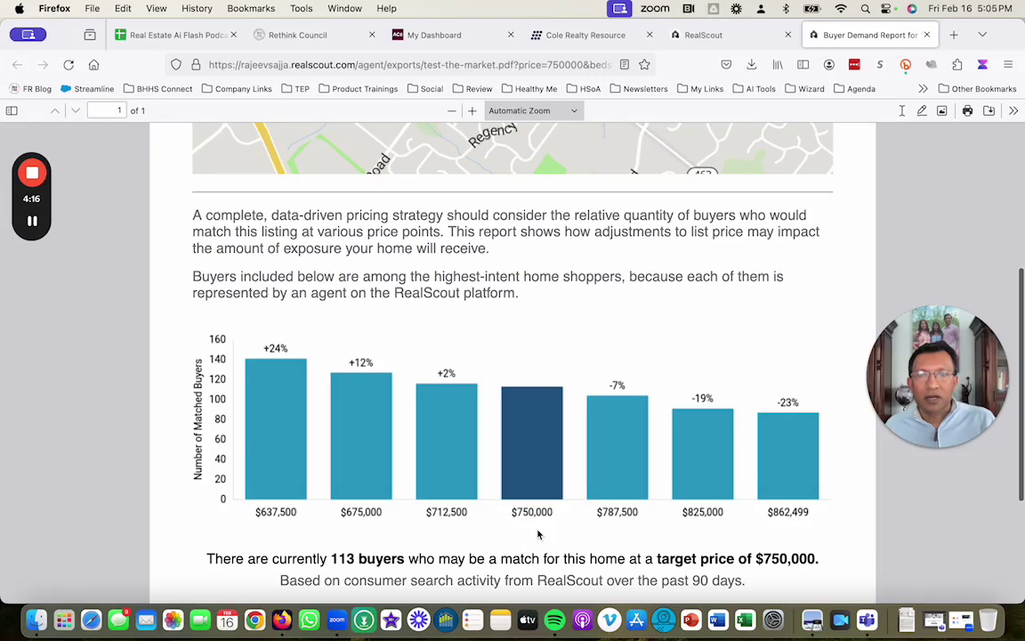
scroll(539, 543, down, 1)
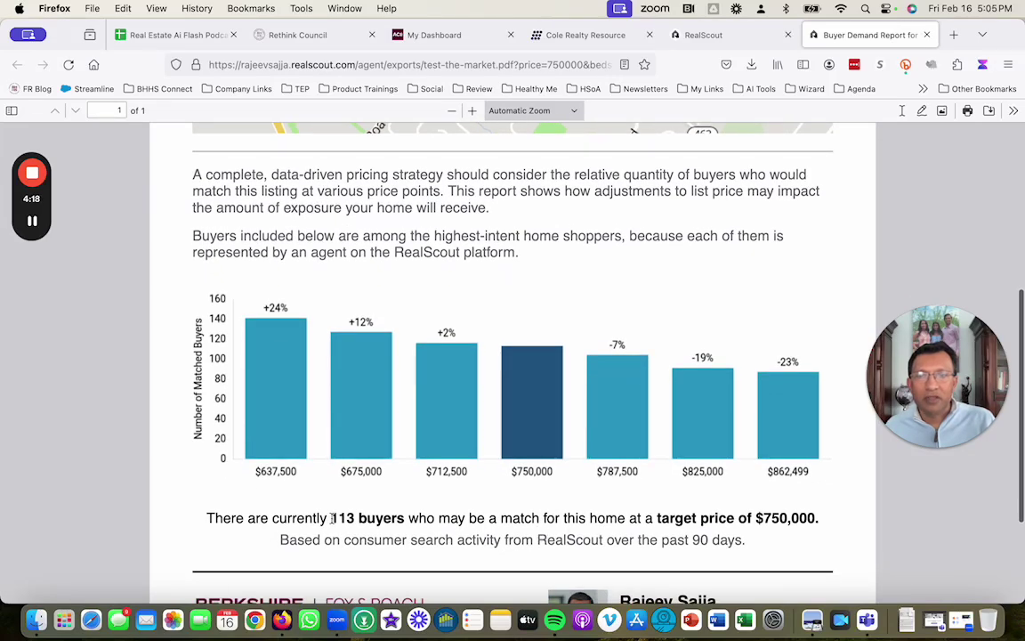
scroll(498, 440, down, 4)
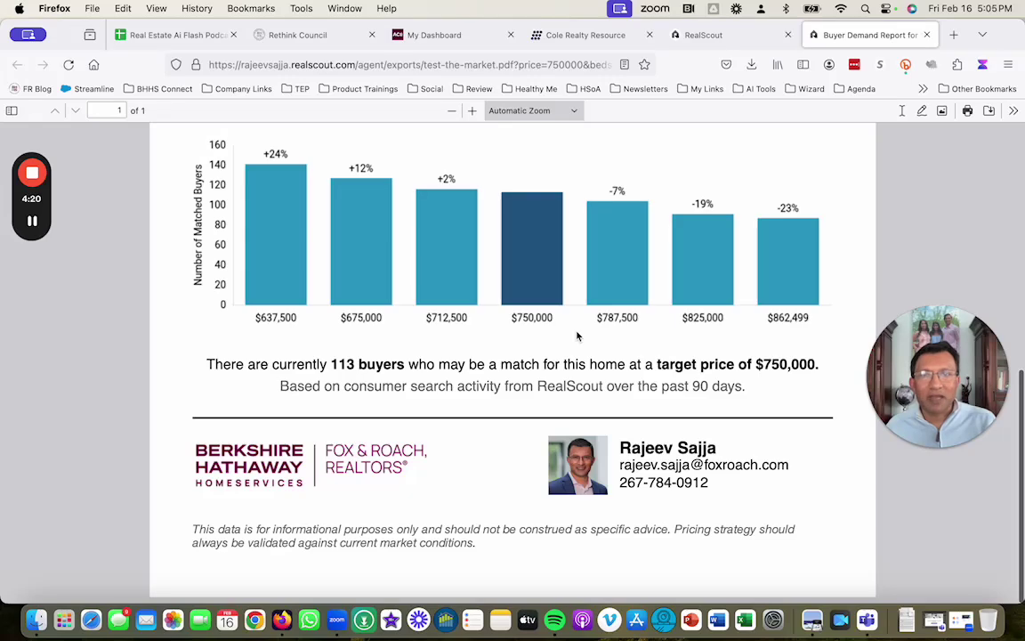
scroll(615, 411, up, 10)
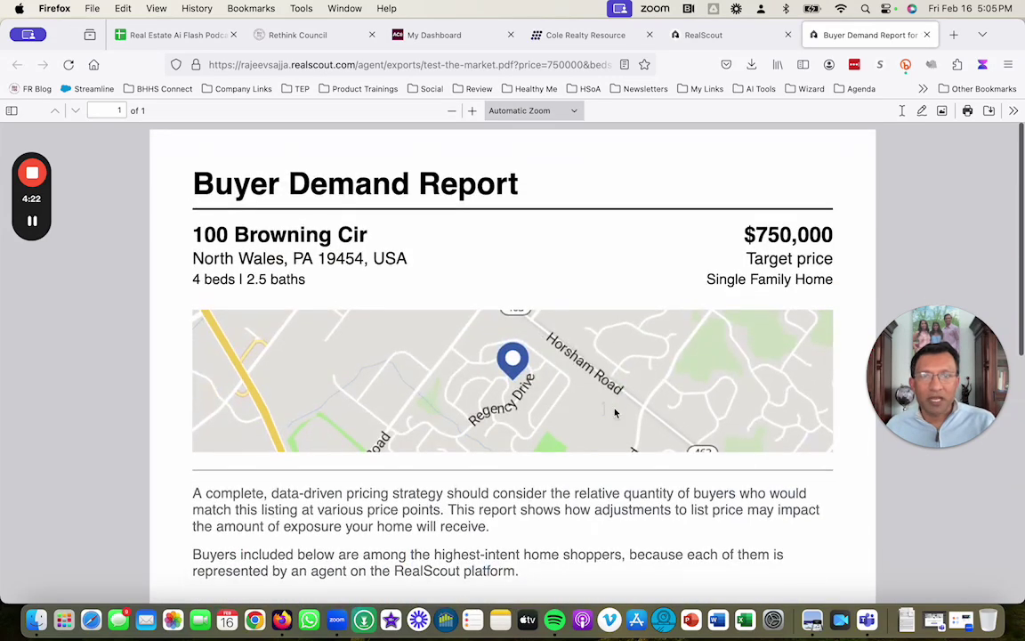